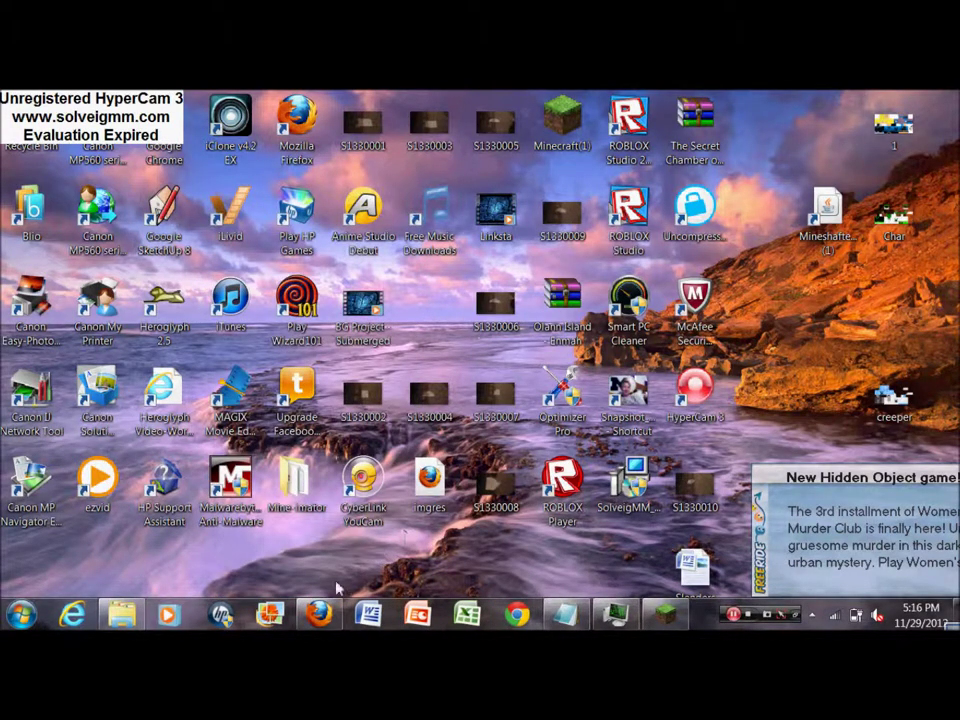
Switch to Firefox, close the YouTube video page, and go to minecraftskins.info
click(319, 612)
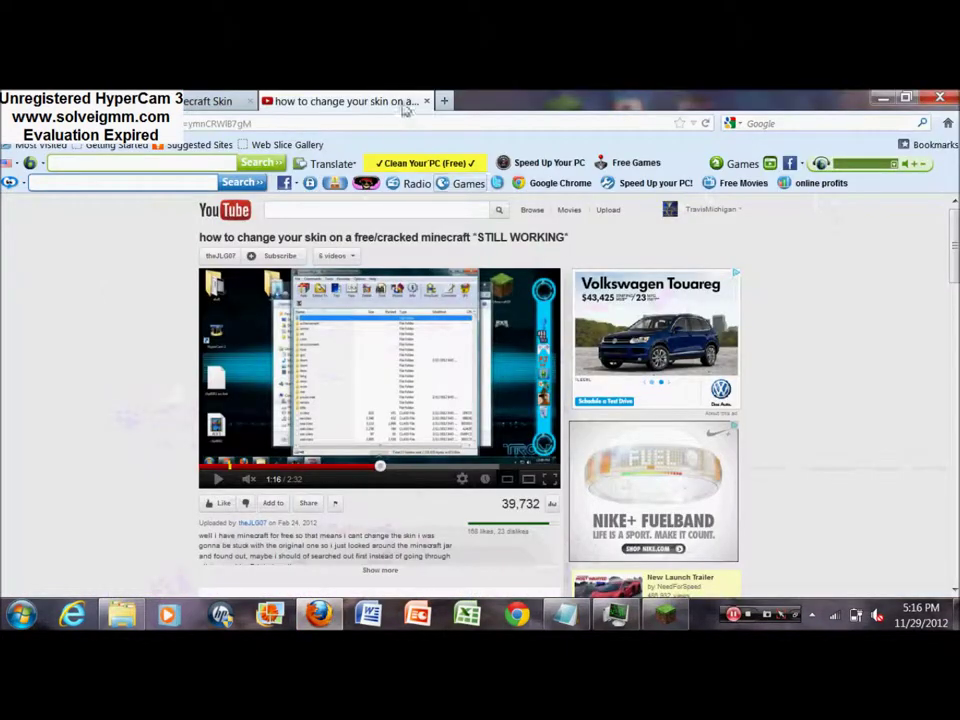
click(427, 102)
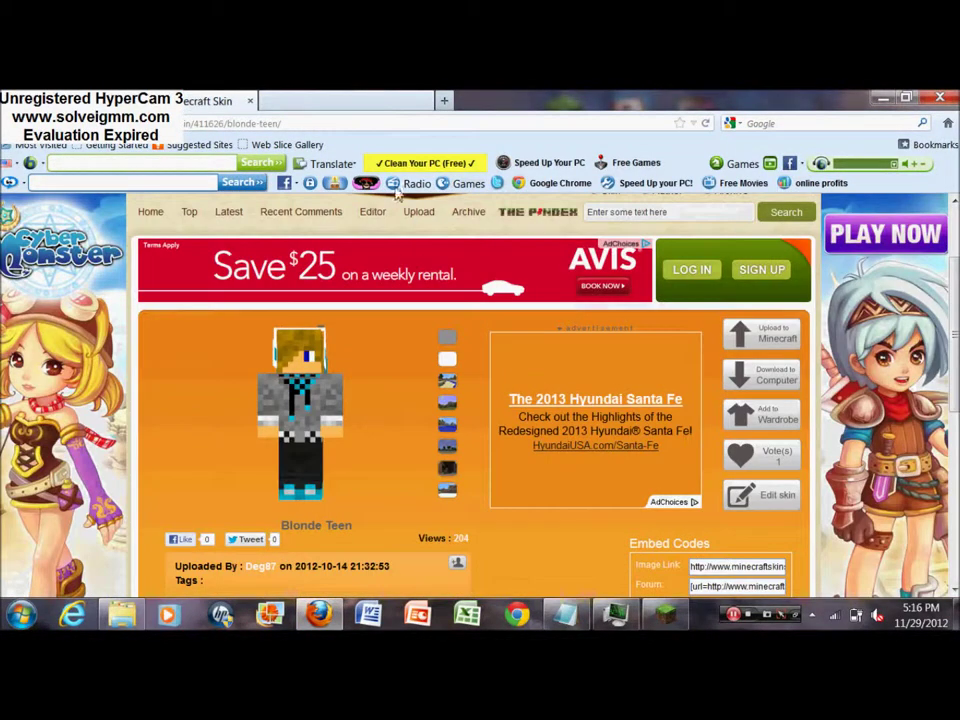
click(370, 125)
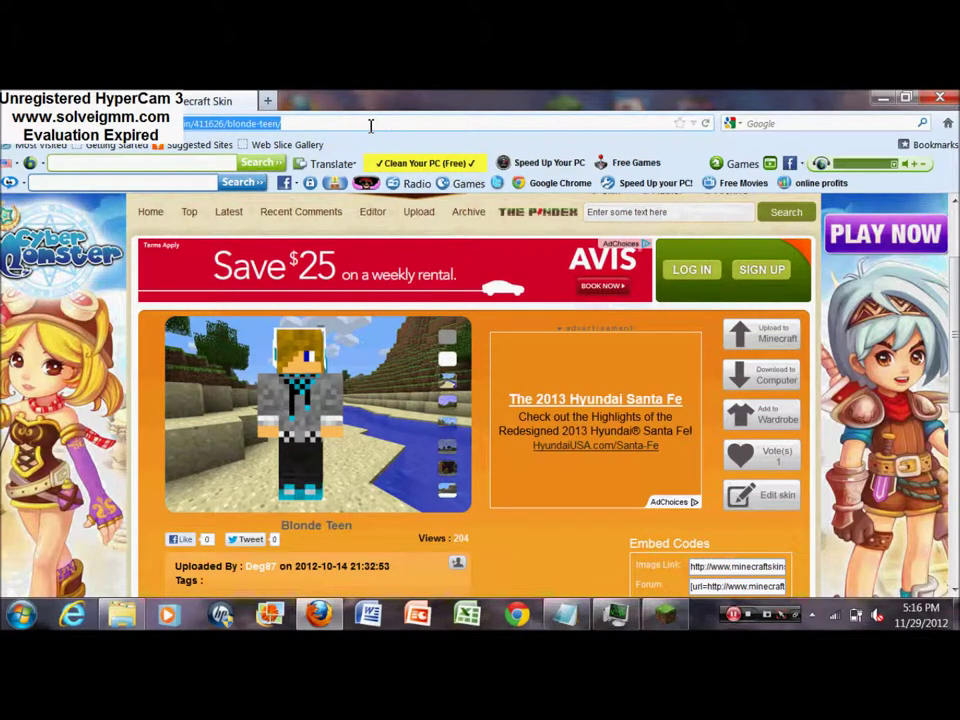
text(minecraft)
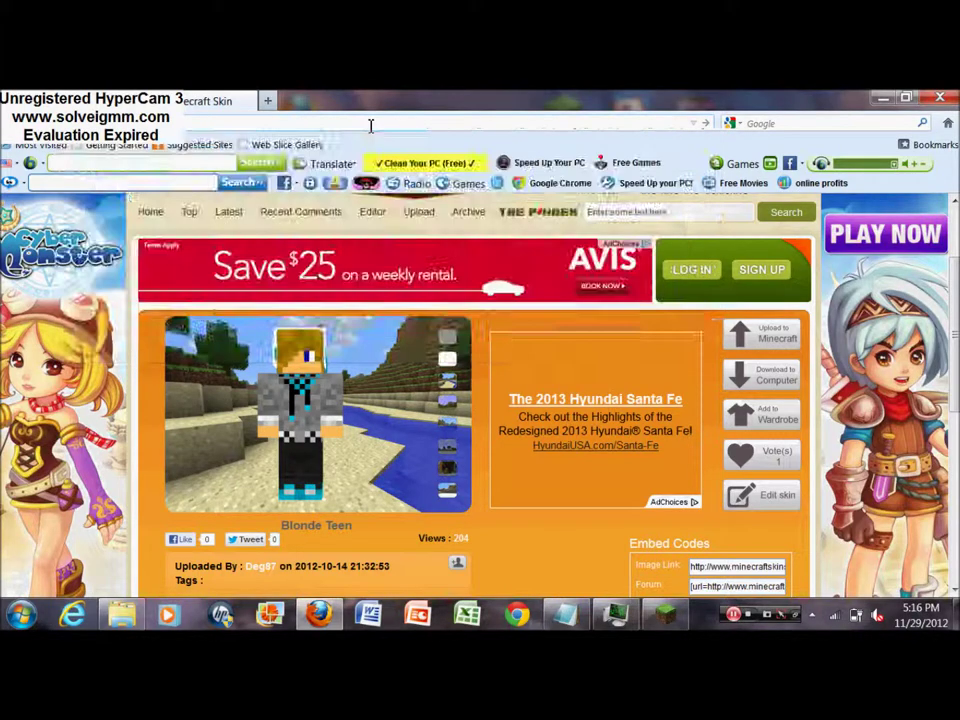
text(skins)
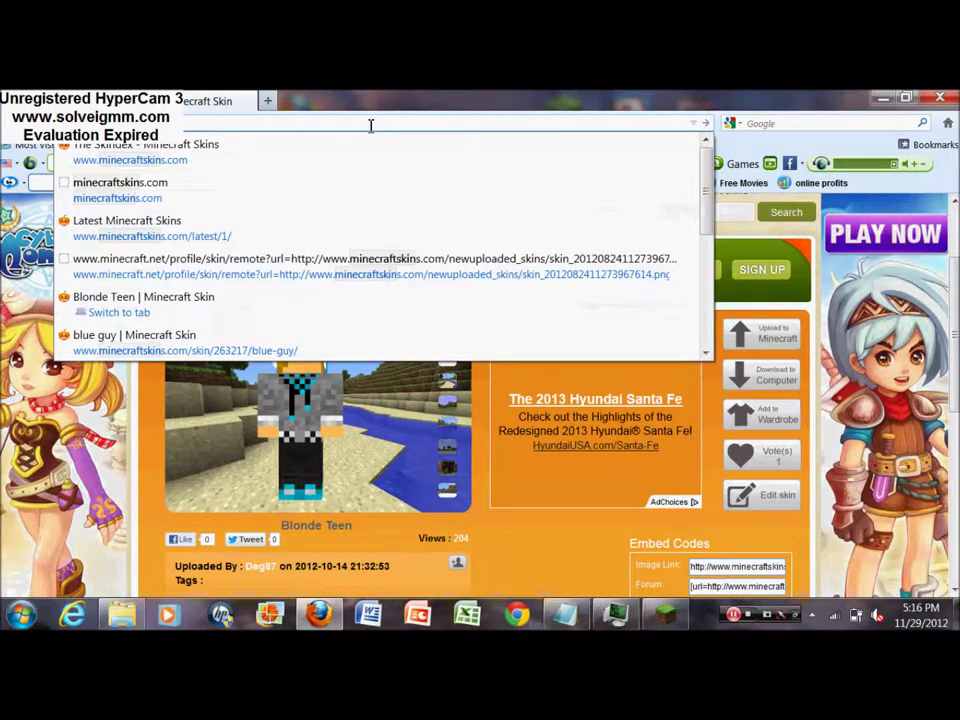
text(.info)
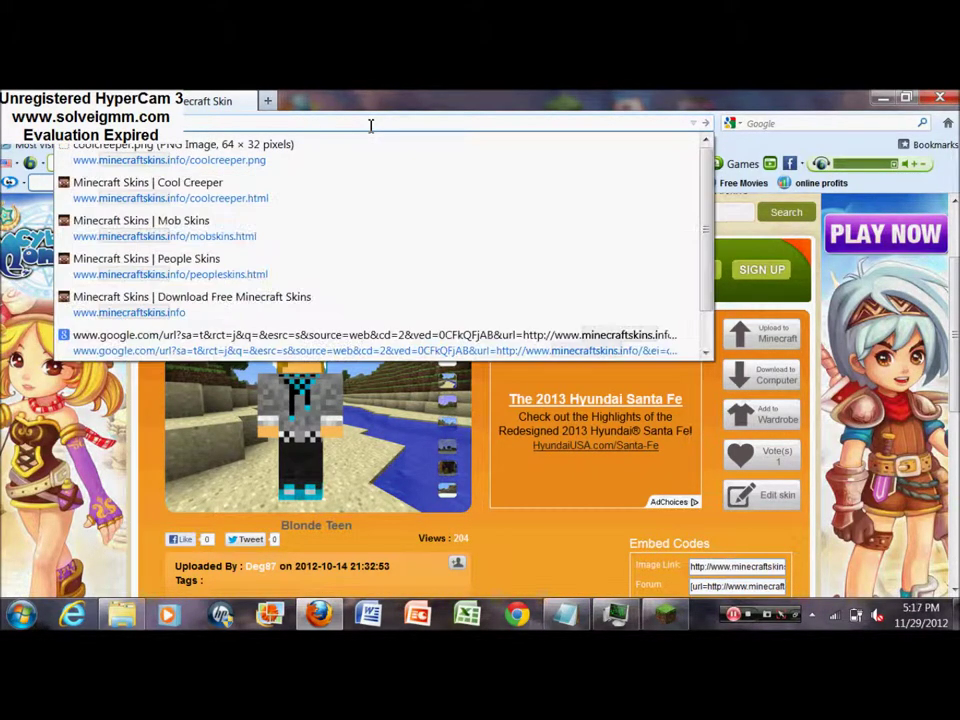
key(Return)
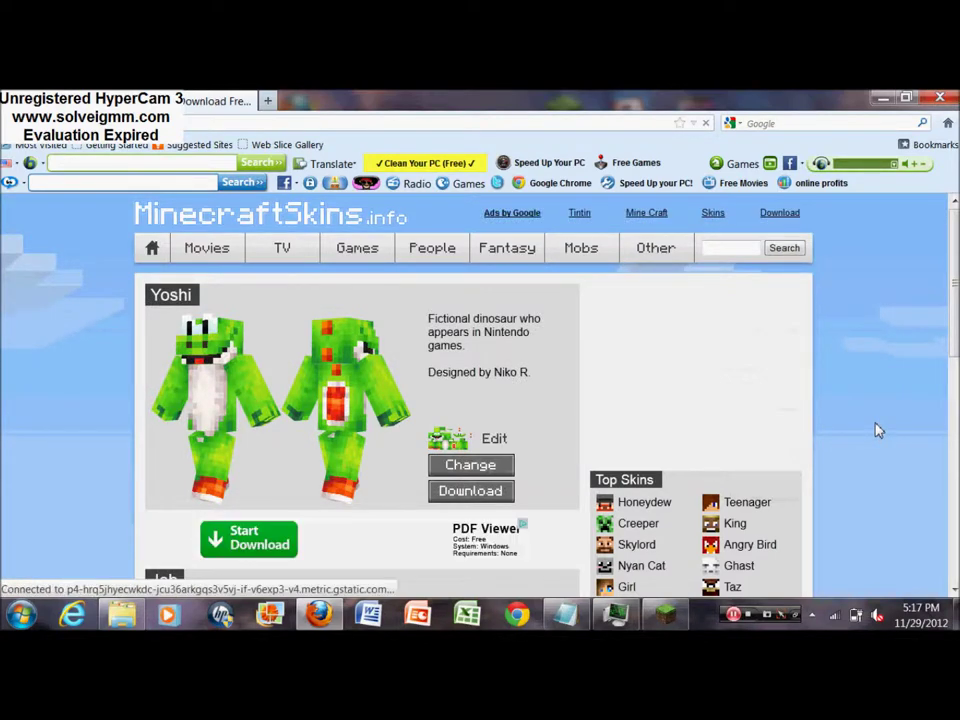
Open the People skins category and look through its full gallery of skins
scroll(876, 430, down, 2)
scroll(876, 430, up, 2)
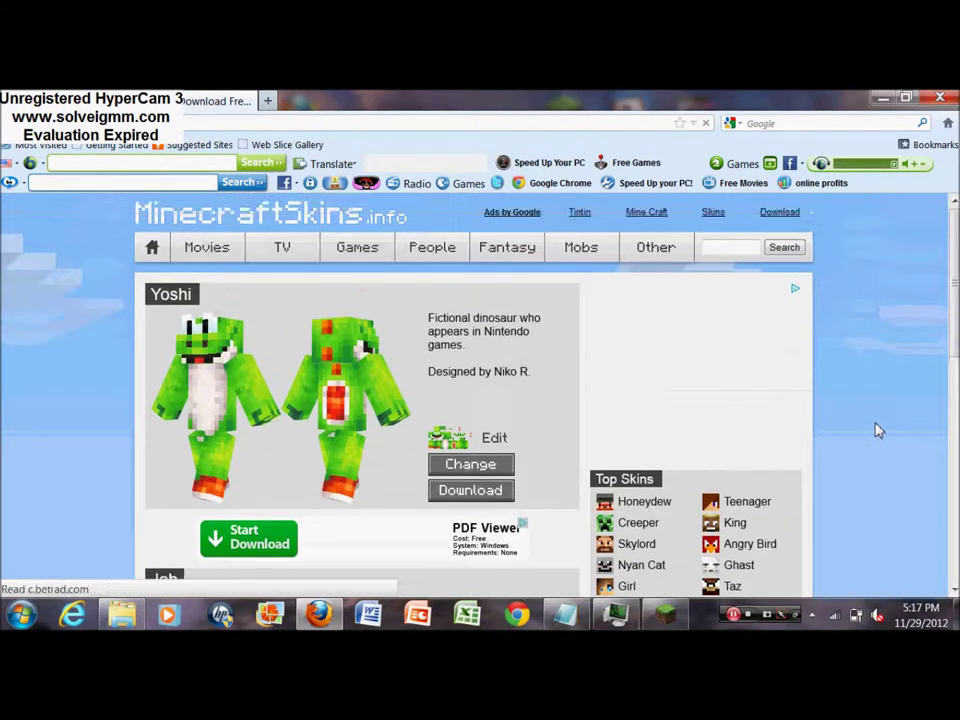
click(423, 258)
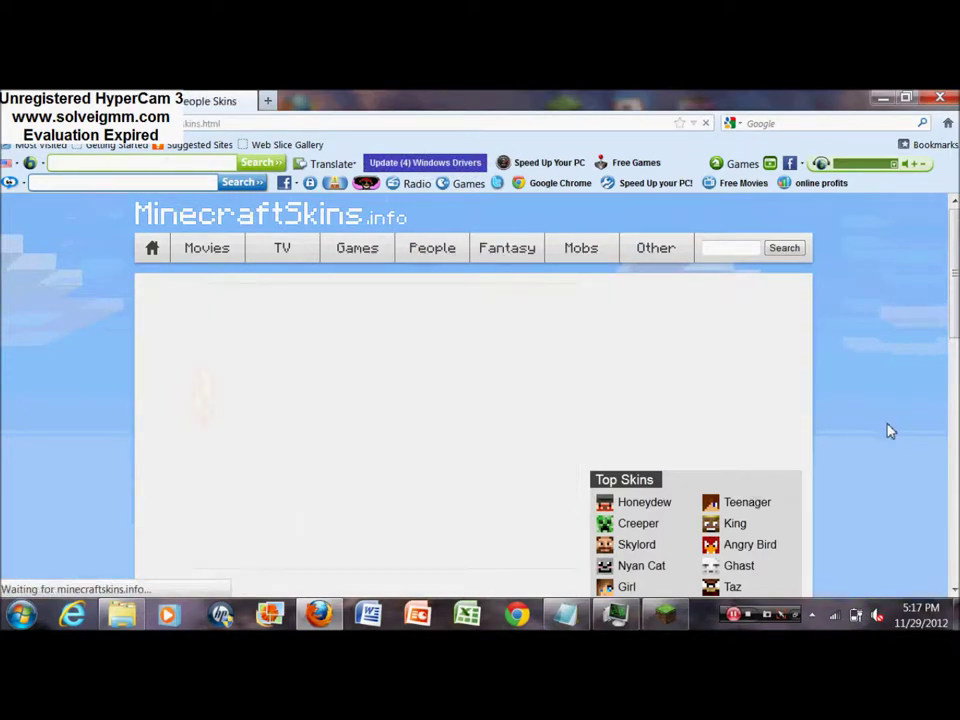
scroll(890, 431, down, 1)
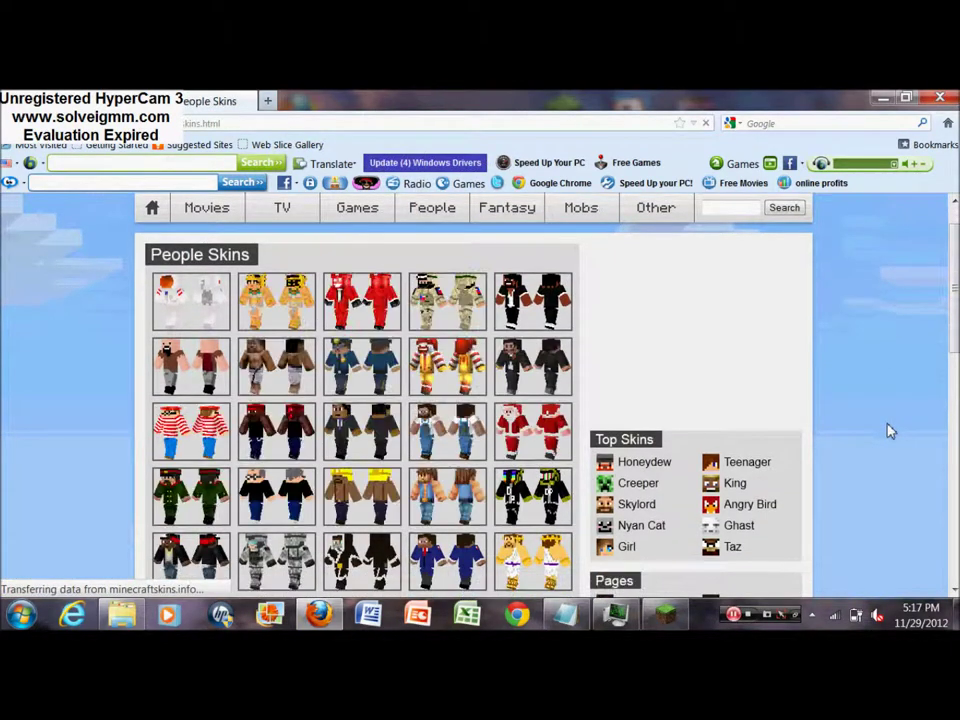
scroll(890, 431, down, 3)
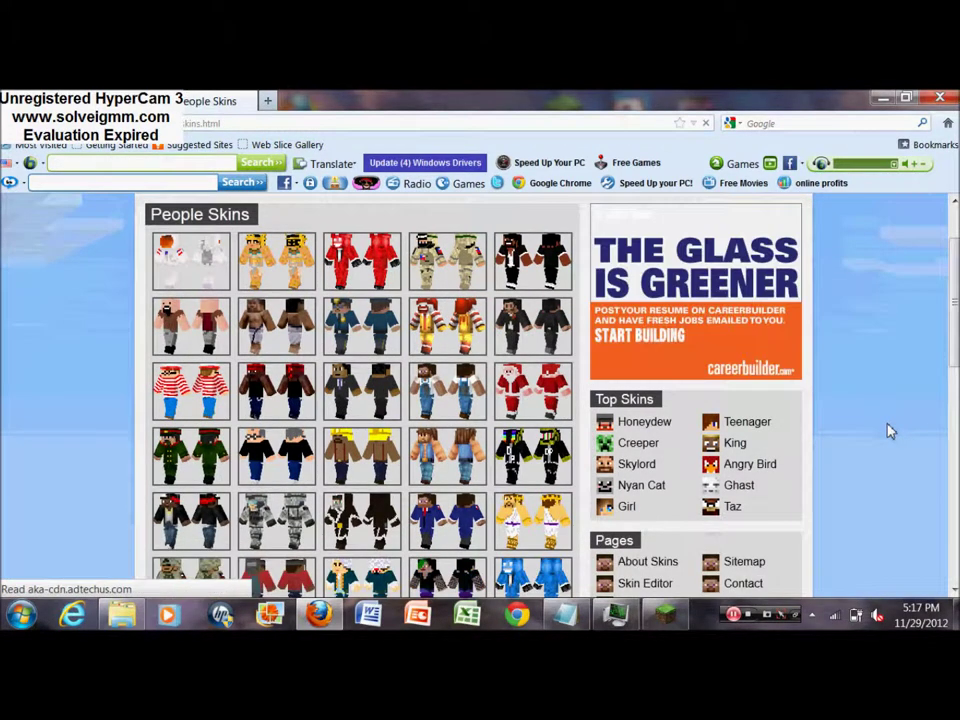
scroll(890, 431, down, 2)
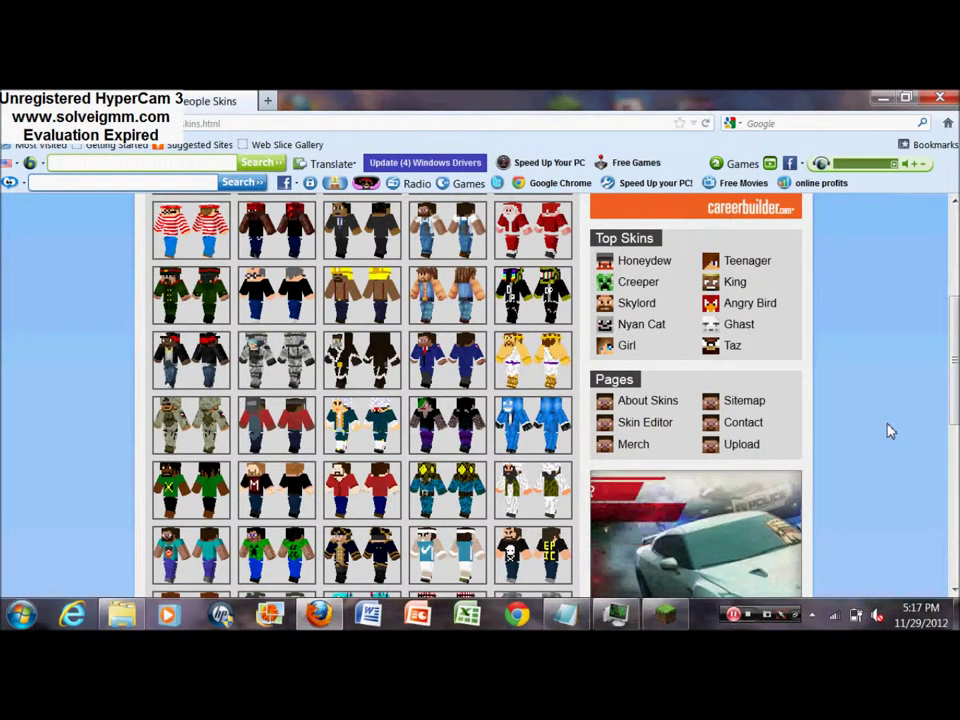
scroll(890, 431, down, 2)
scroll(890, 431, down, 4)
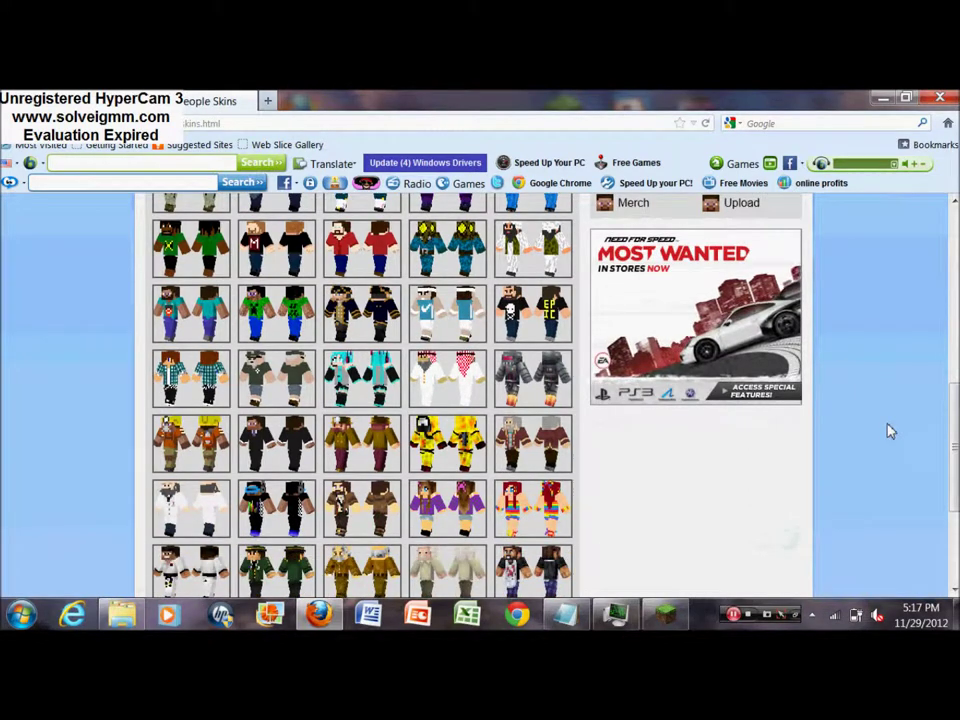
scroll(890, 431, down, 3)
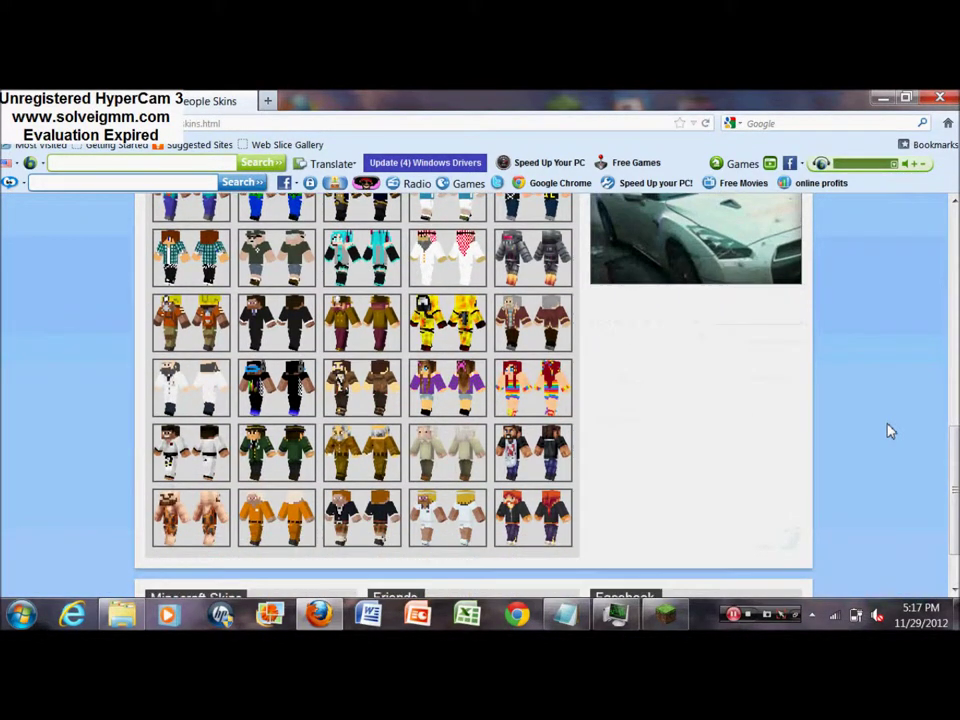
scroll(890, 431, down, 3)
scroll(890, 431, up, 1)
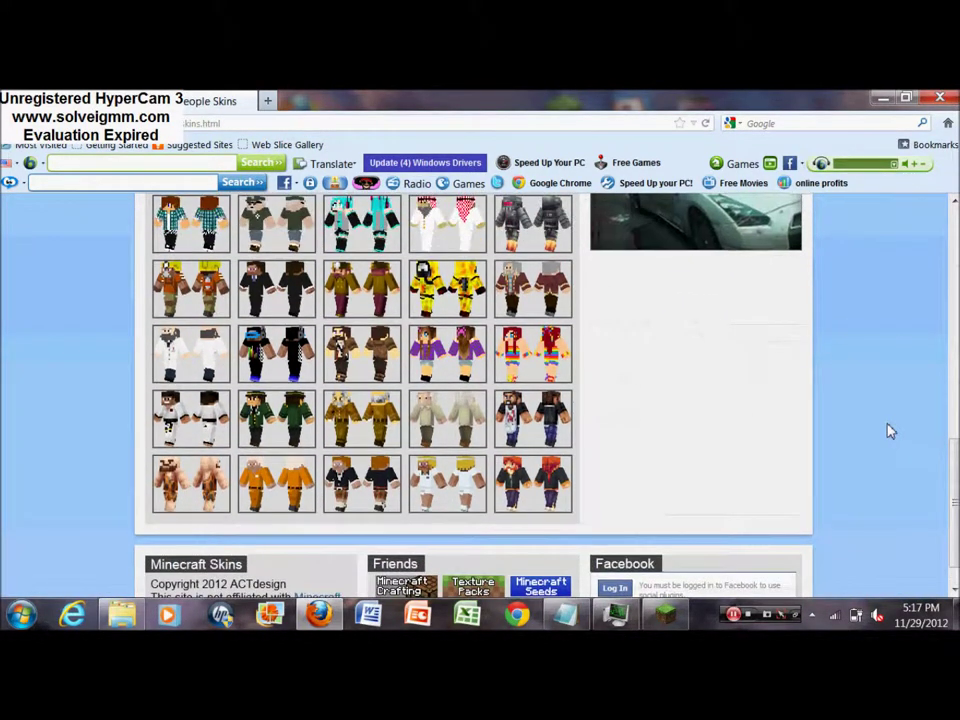
scroll(890, 431, up, 2)
scroll(890, 431, up, 10)
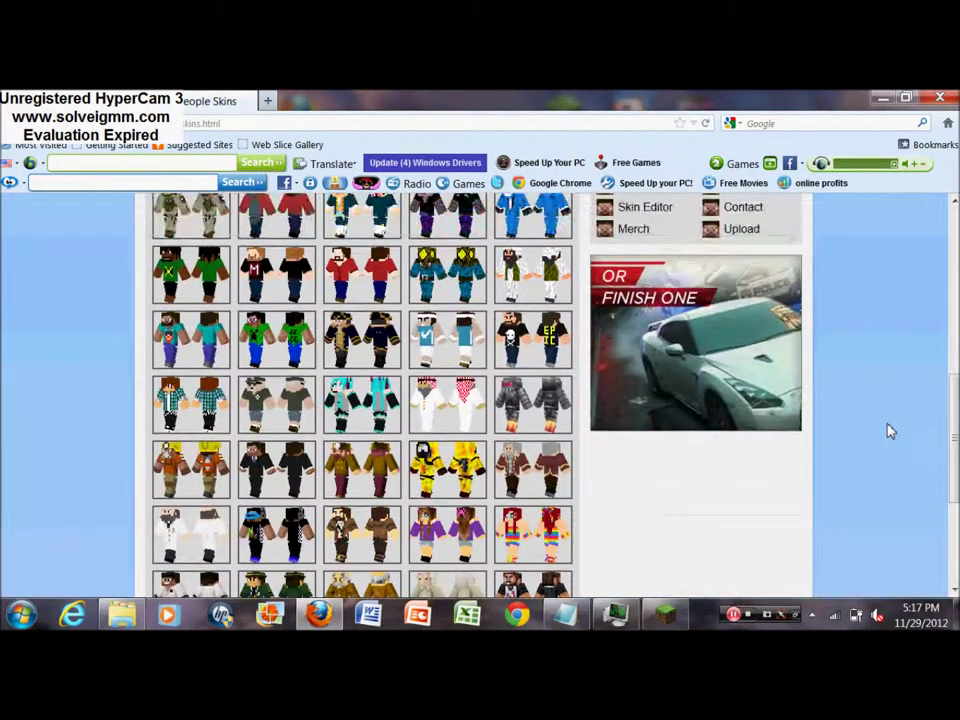
scroll(890, 431, up, 4)
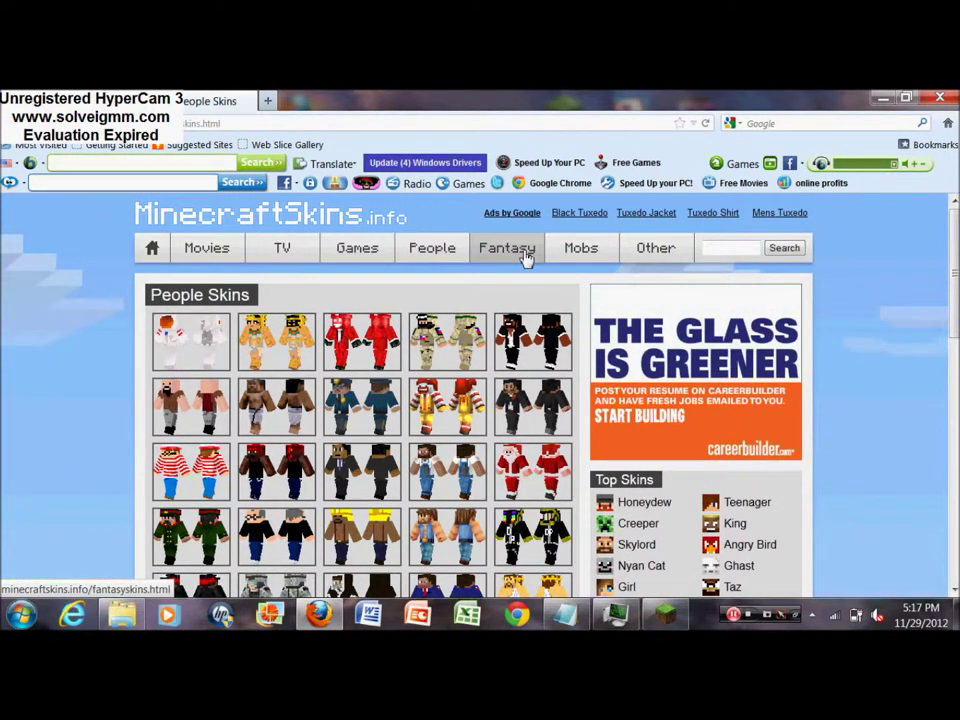
Open the Games category and look through the game character skins
click(349, 249)
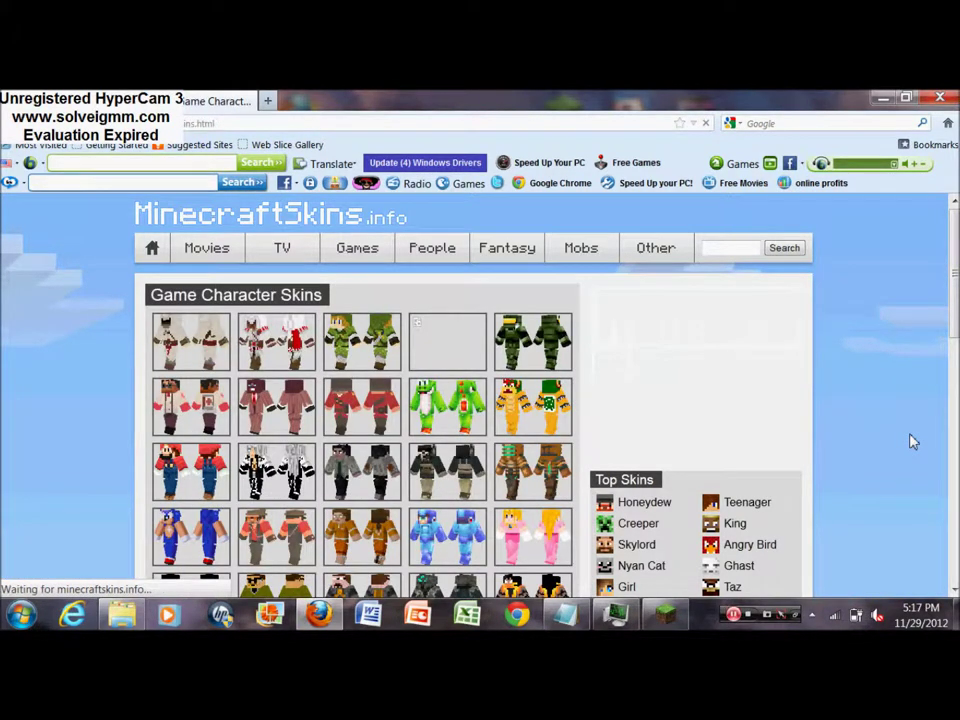
scroll(912, 441, down, 1)
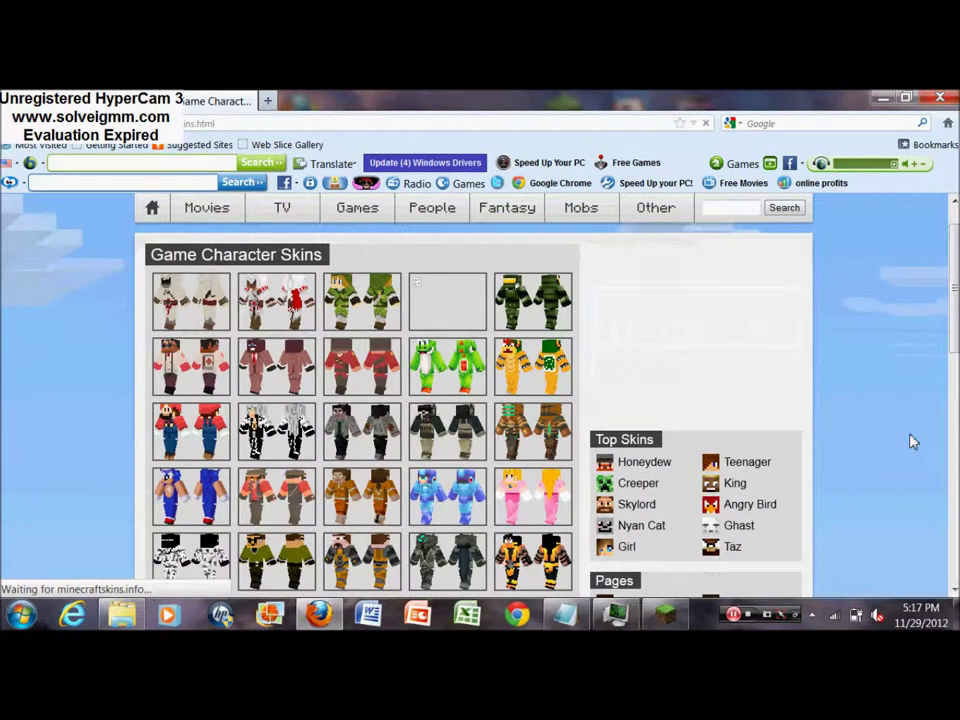
scroll(912, 441, down, 2)
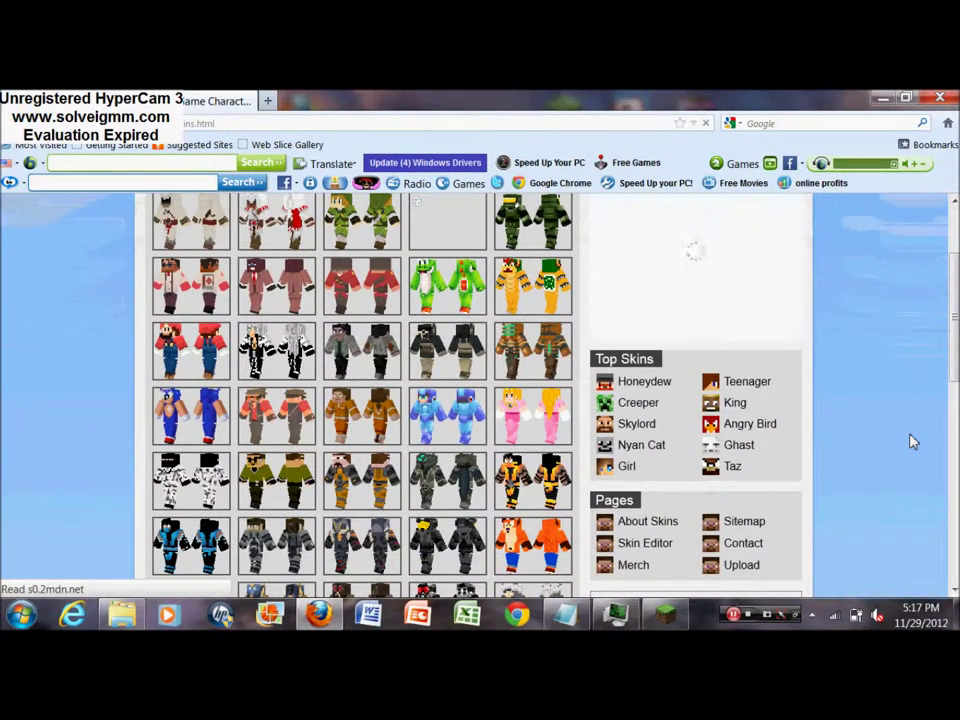
scroll(912, 441, down, 1)
scroll(912, 441, down, 1)
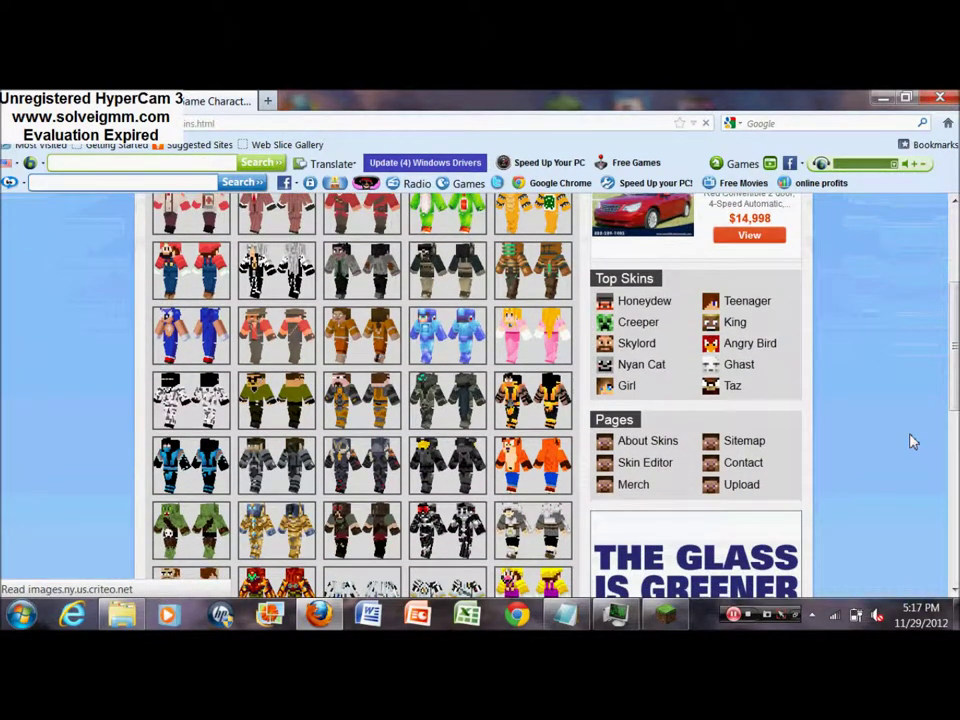
scroll(912, 441, down, 5)
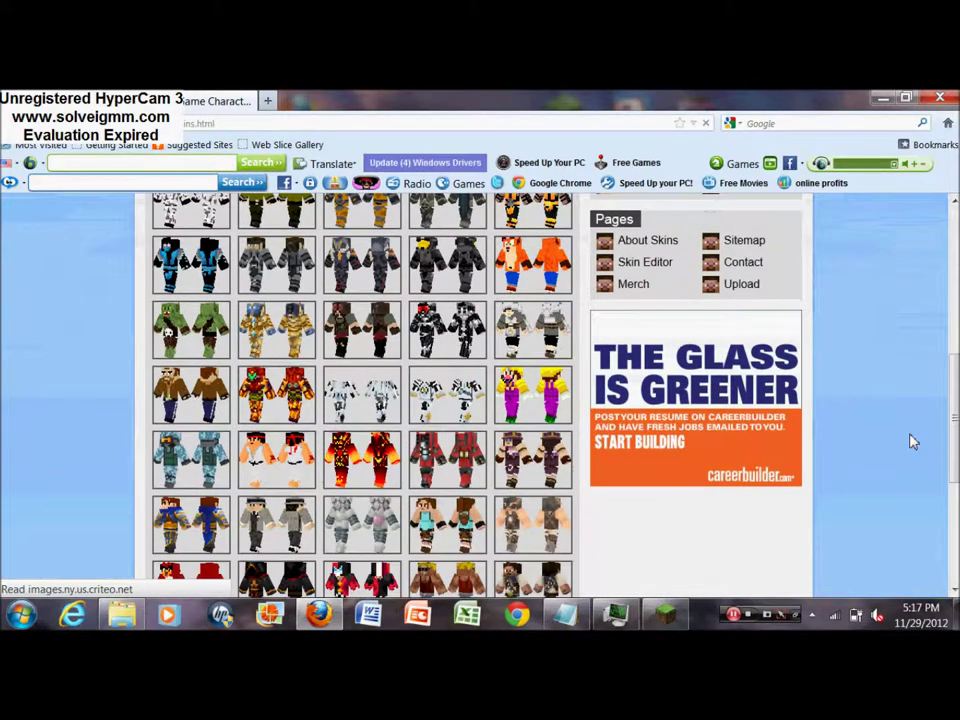
scroll(912, 441, down, 7)
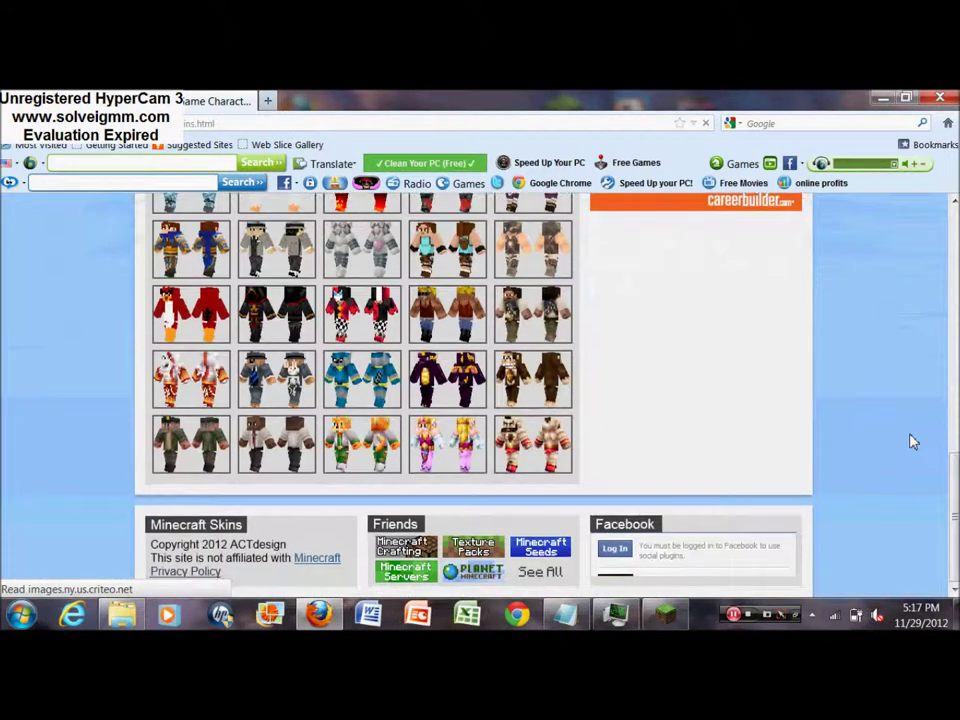
scroll(912, 441, up, 15)
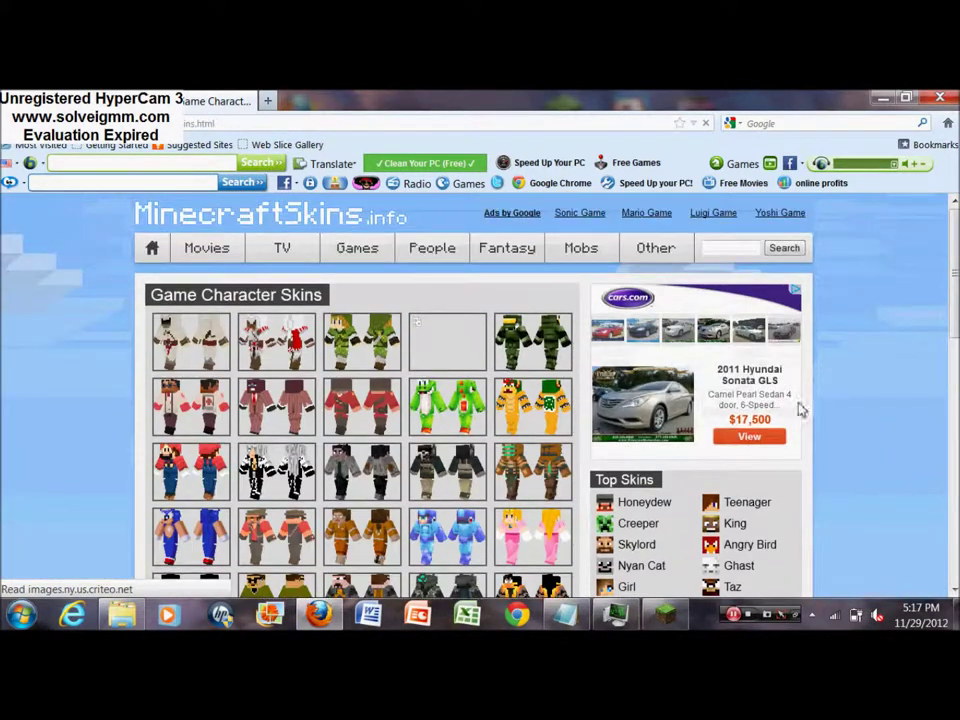
Open the Son Goku skin's page from the TV character skins
click(282, 247)
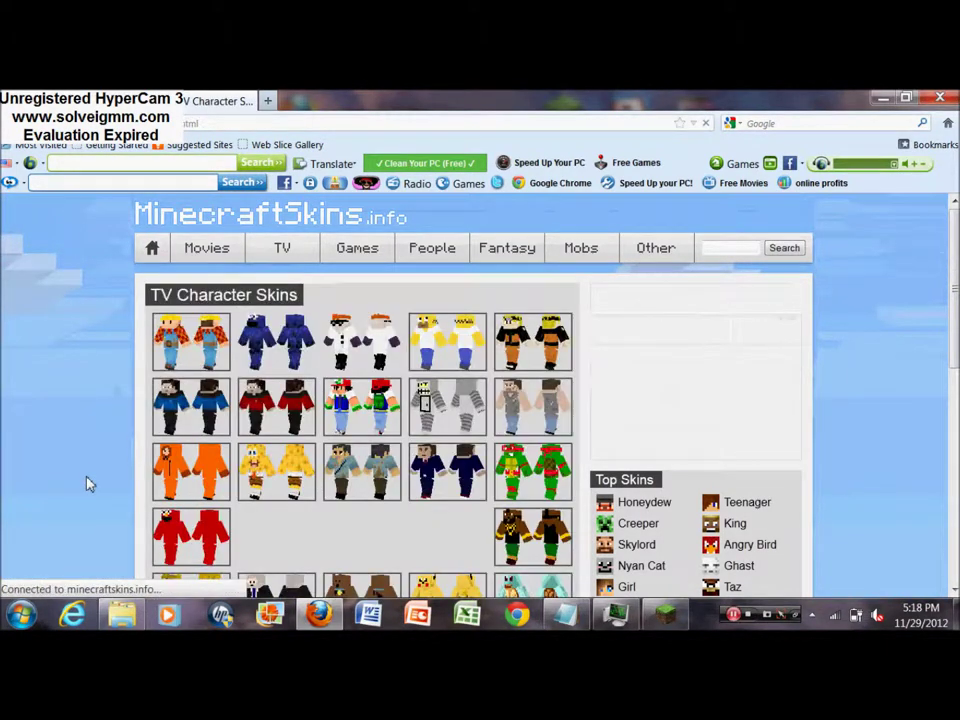
scroll(87, 483, down, 2)
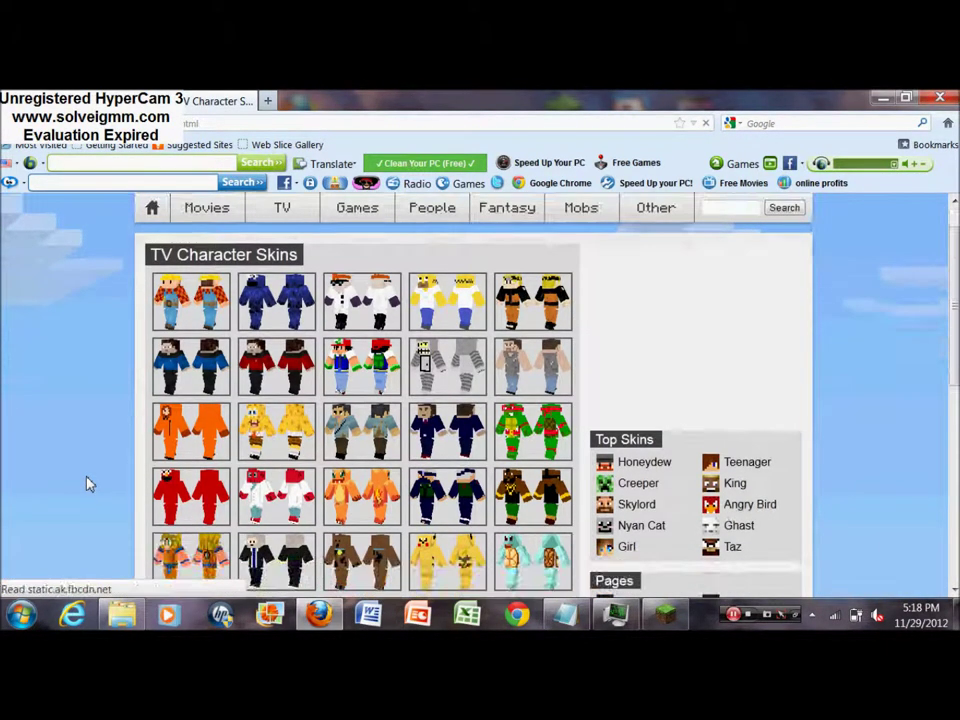
scroll(87, 483, down, 3)
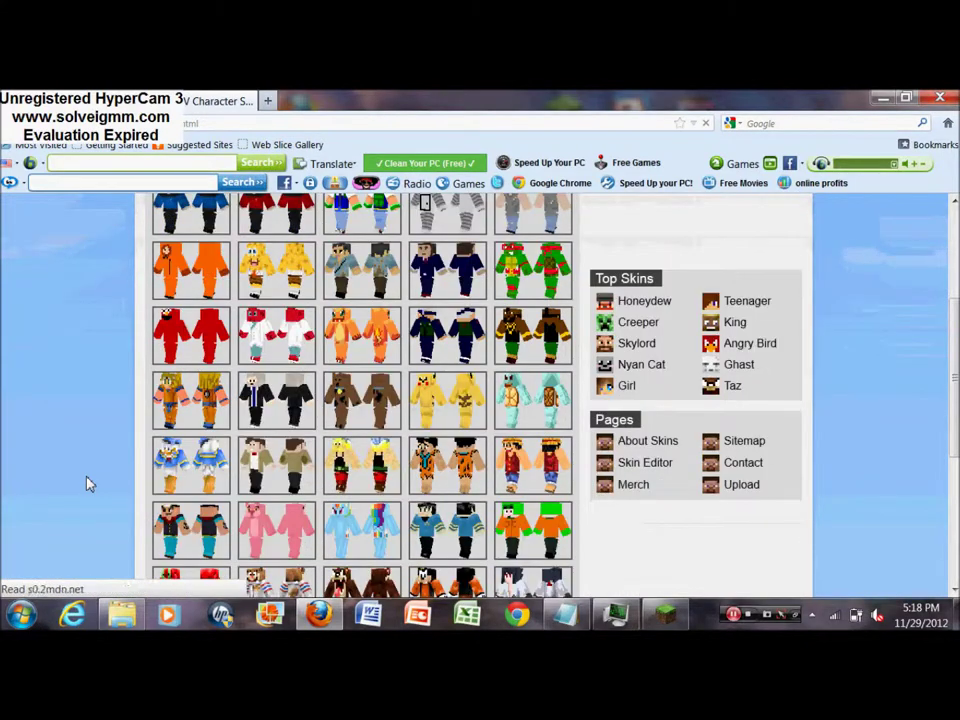
click(213, 397)
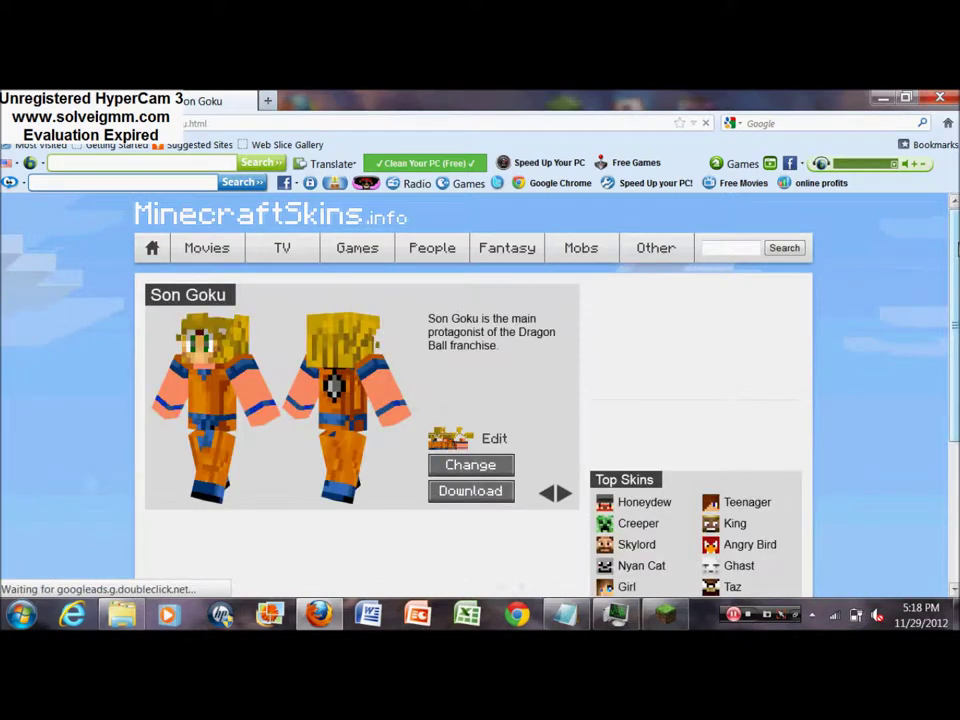
scroll(553, 456, down, 1)
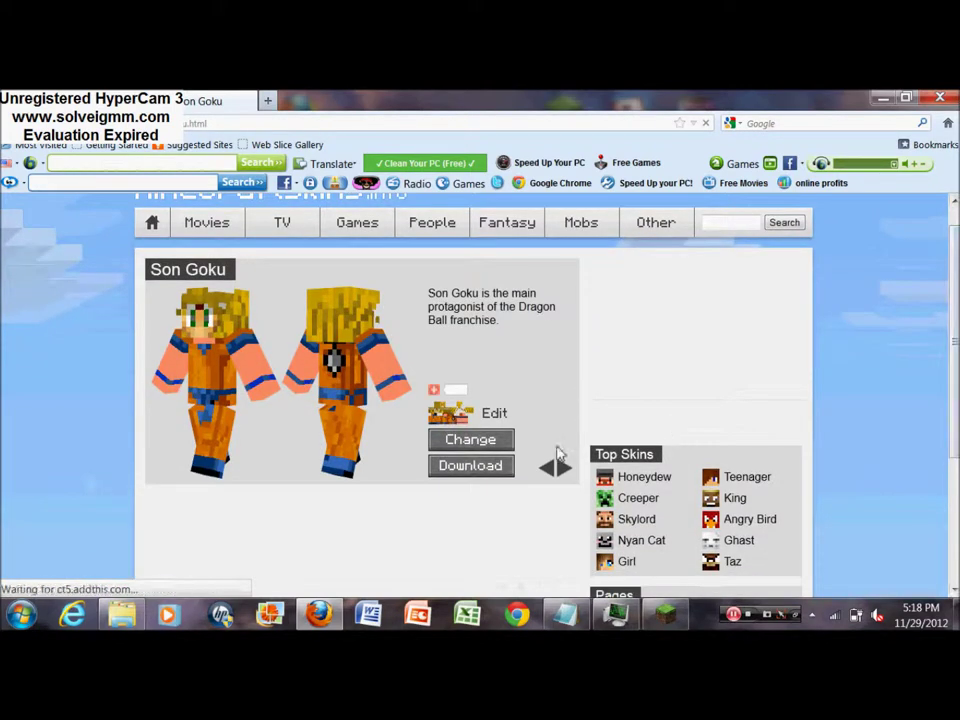
Download the Son Goku skin and save it to the Desktop as a PNG image named Char
click(493, 476)
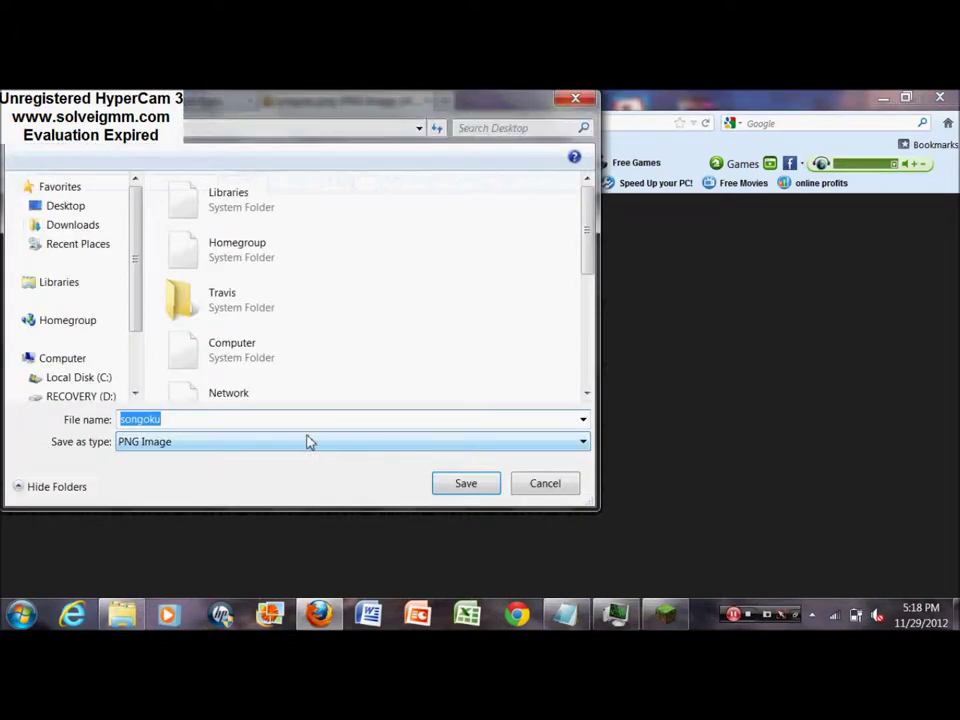
text(Cha)
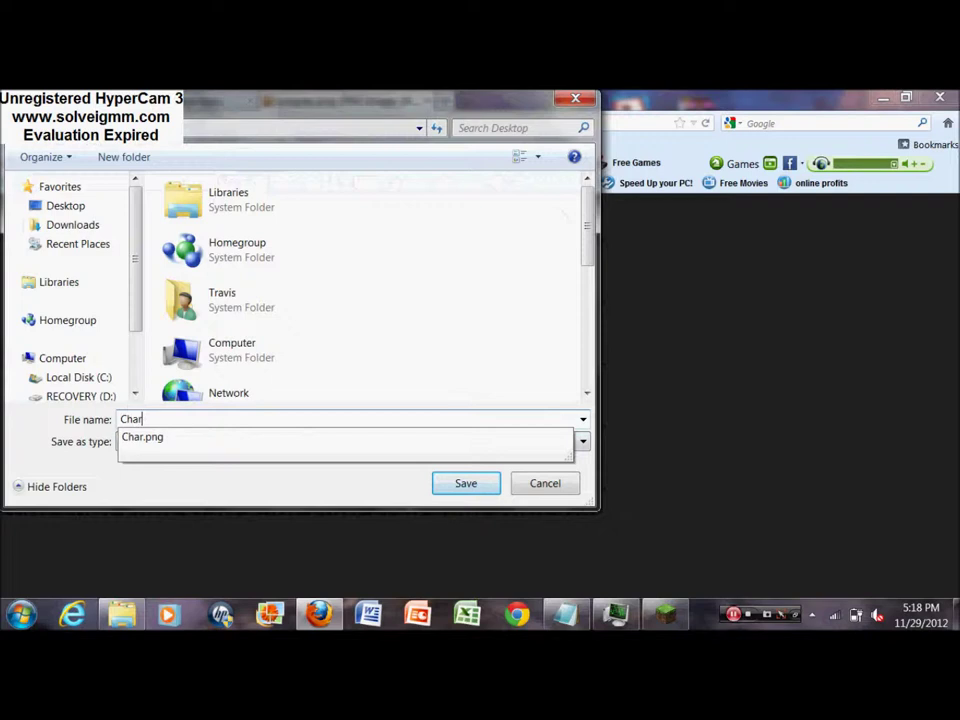
text(r)
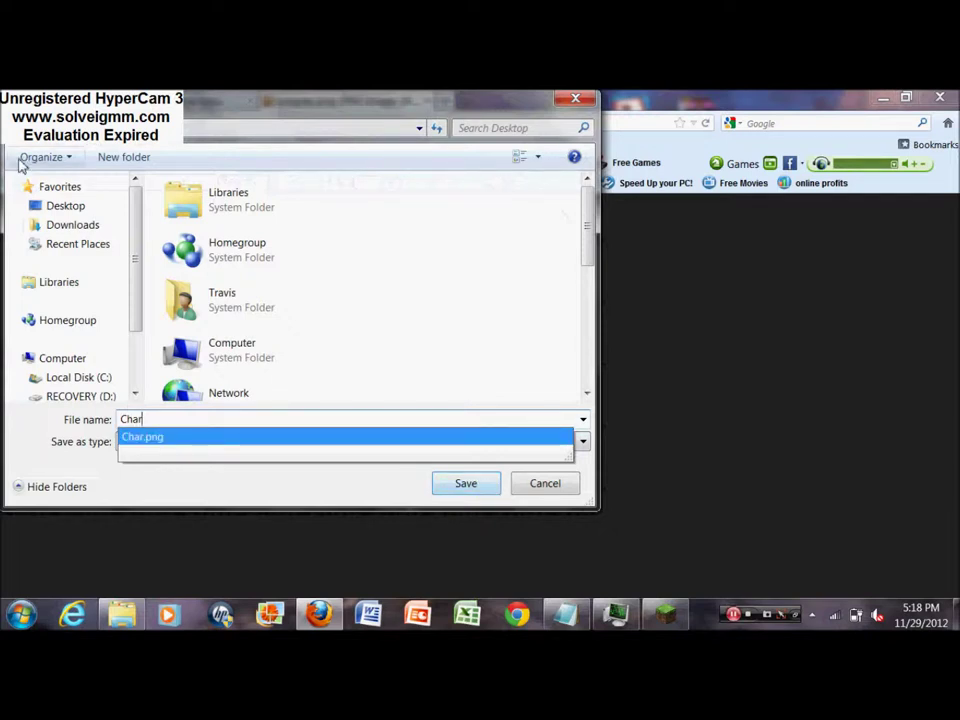
click(62, 205)
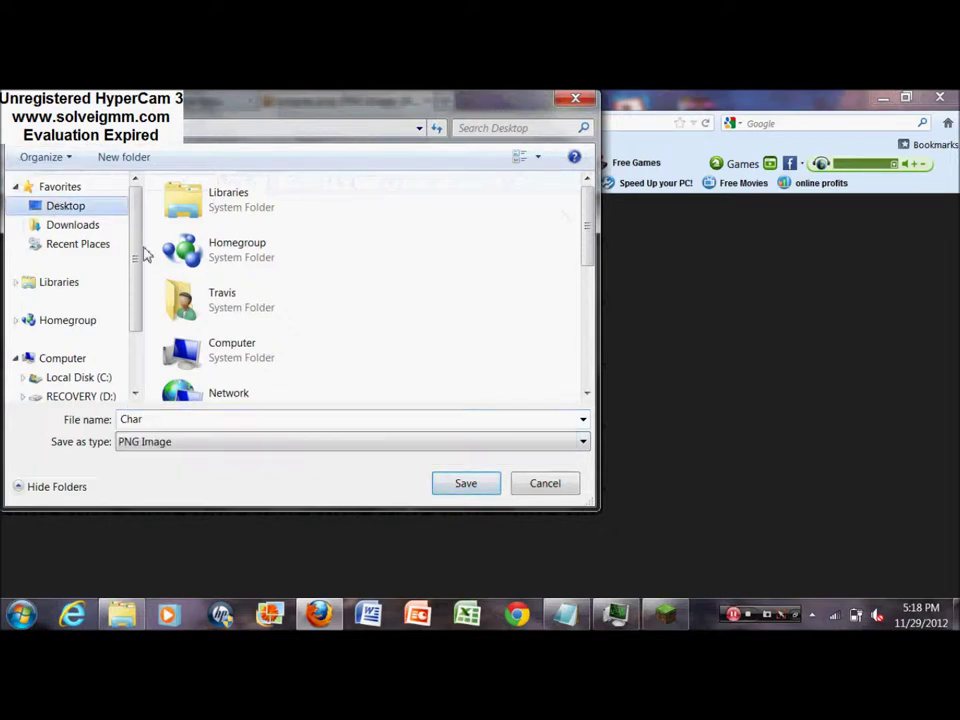
click(465, 483)
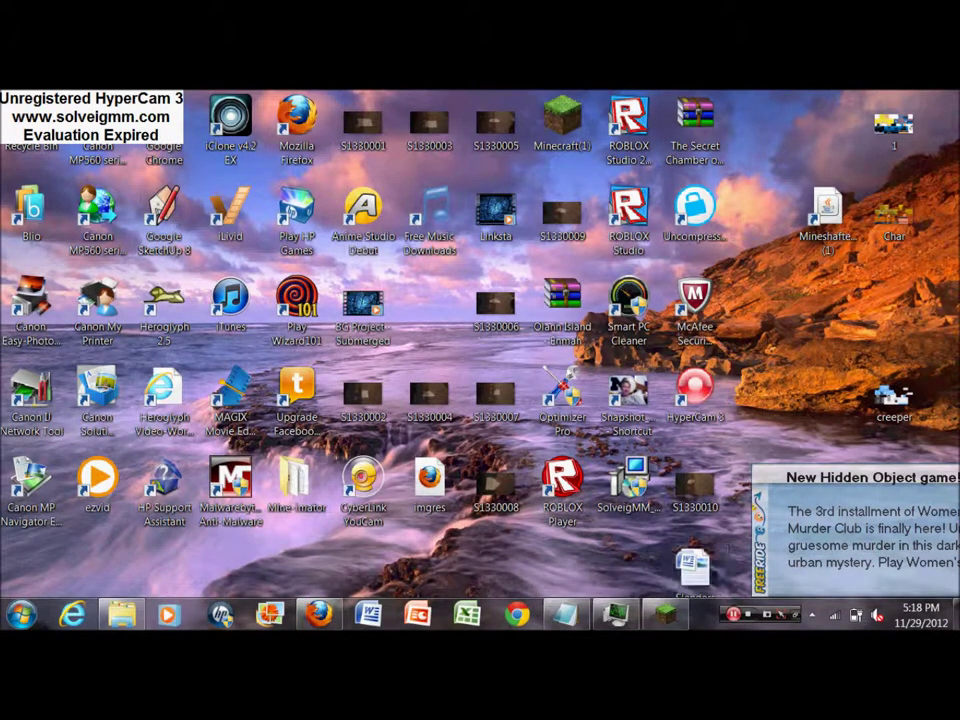
Open Minecraft's texture pack folder, go up to the .minecraft folder and enter its bin folder
click(668, 614)
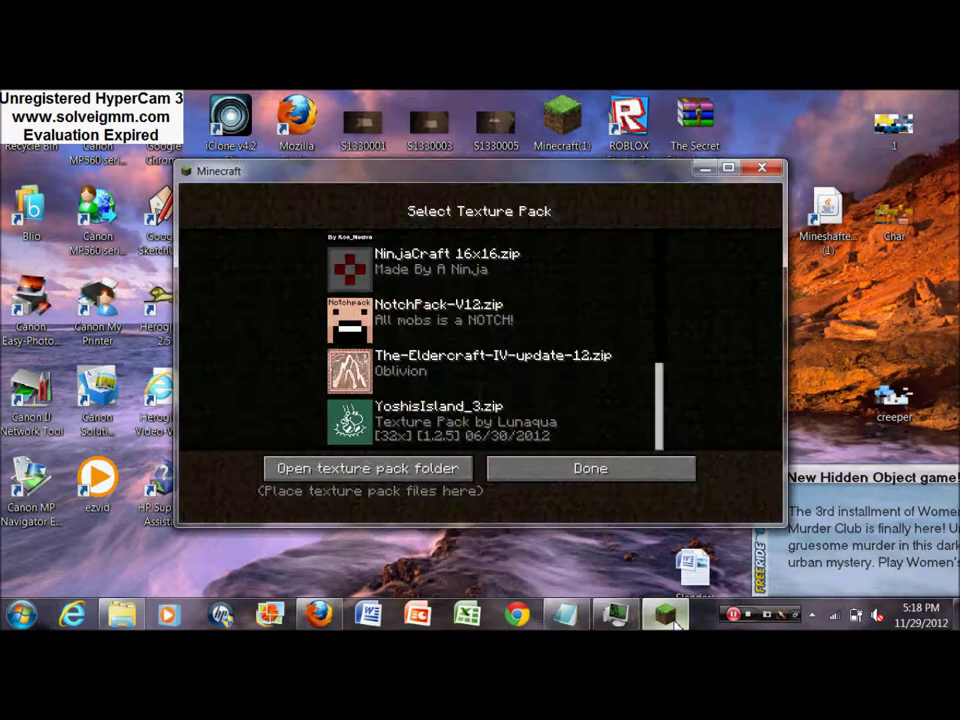
click(522, 475)
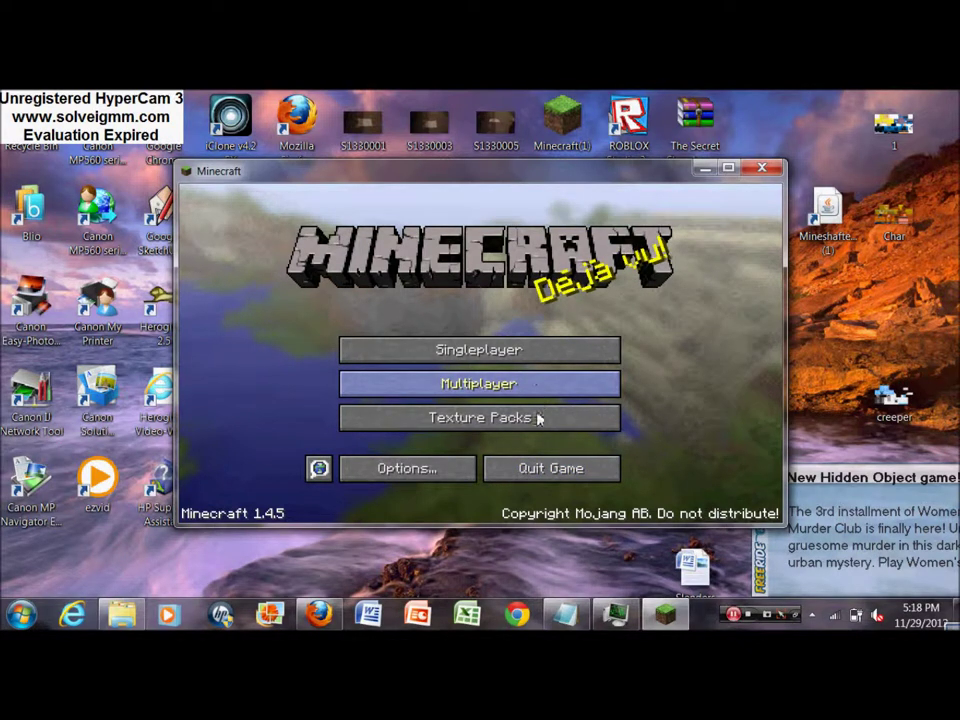
click(538, 425)
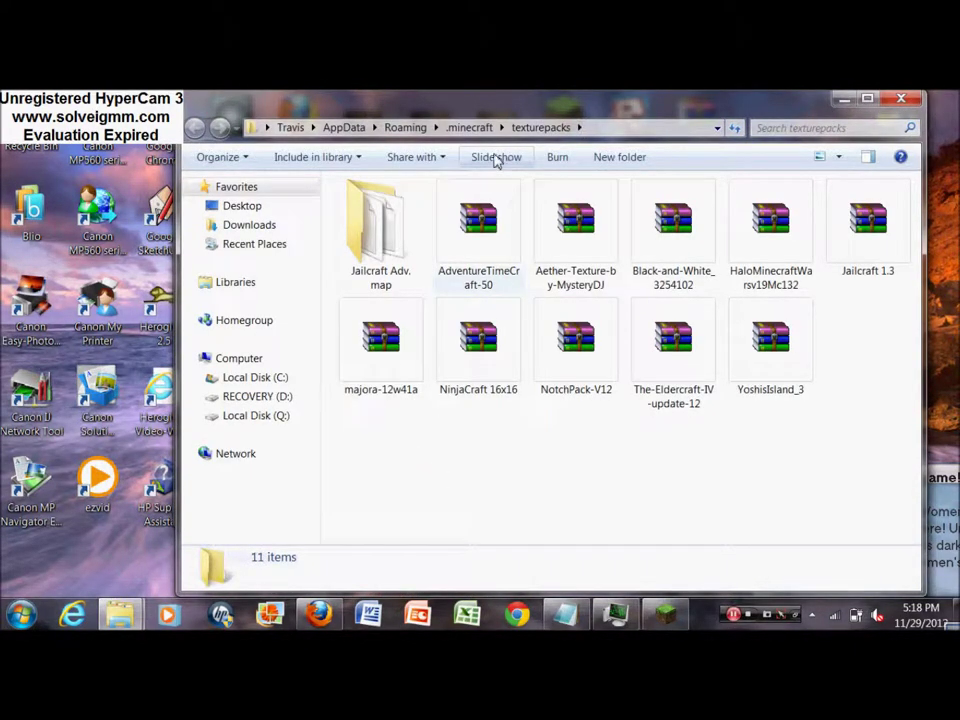
click(466, 128)
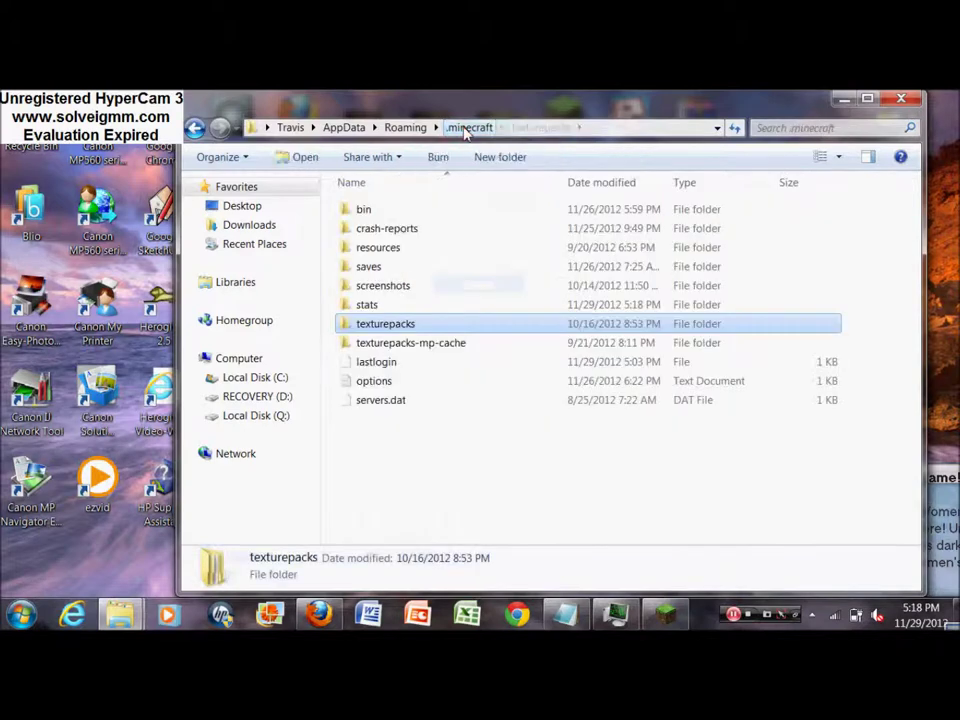
click(412, 453)
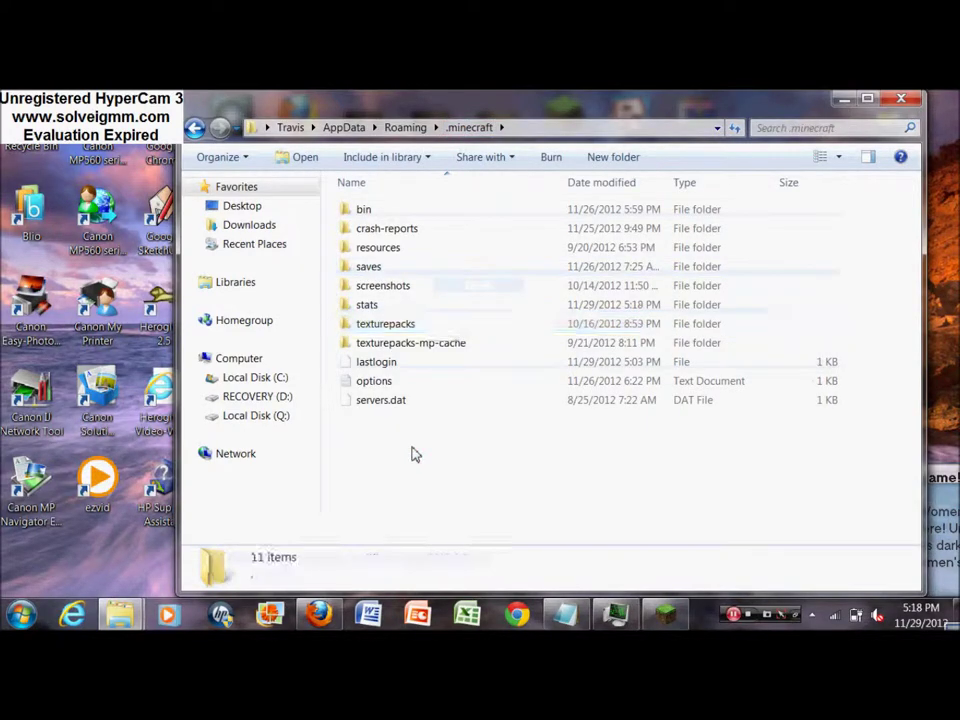
double_click(362, 218)
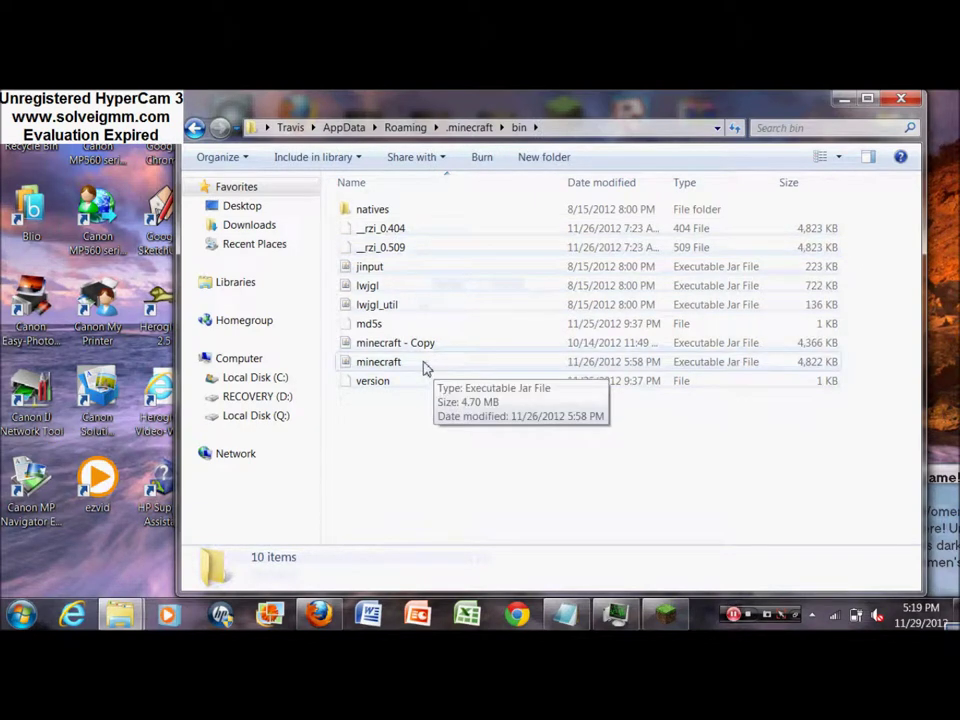
Open the minecraft jar file in WinRAR and enter the archive's mob folder
right_click(424, 365)
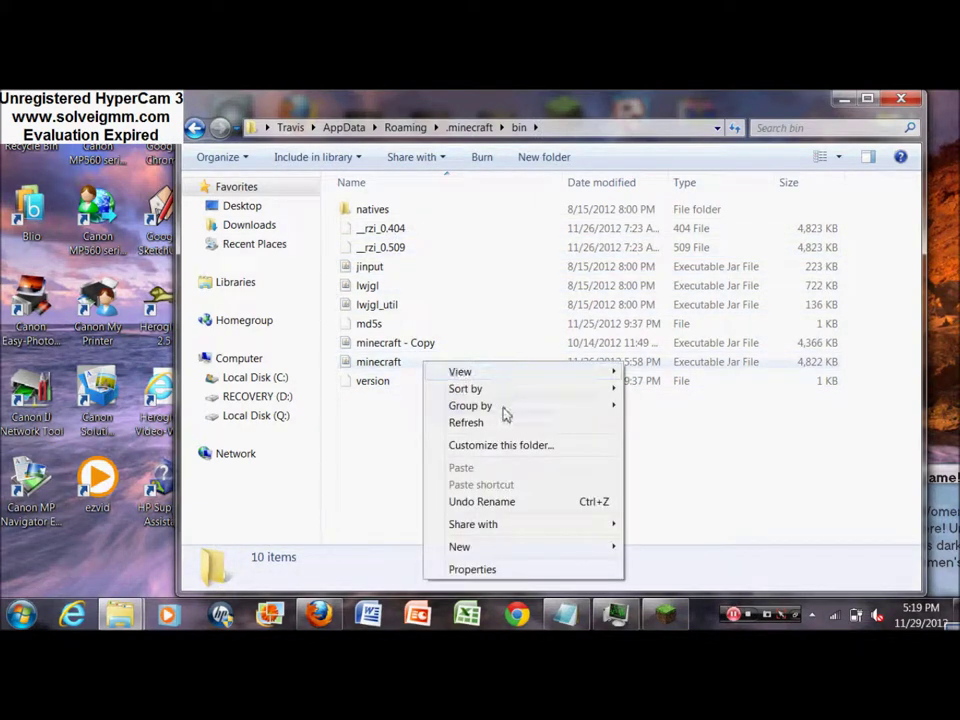
click(381, 456)
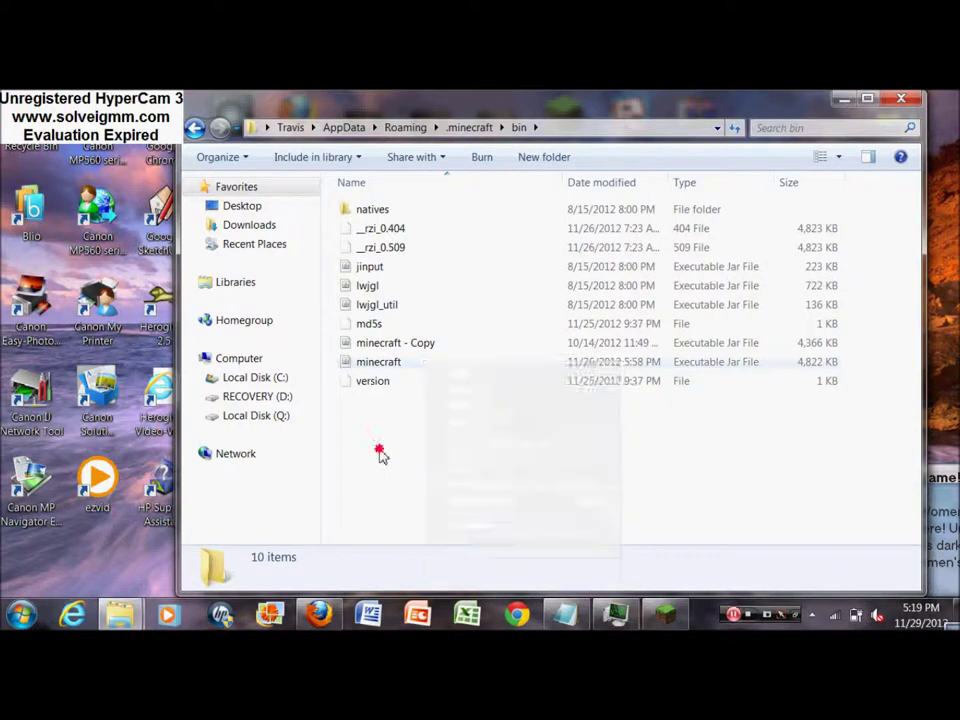
double_click(412, 368)
right_click(410, 369)
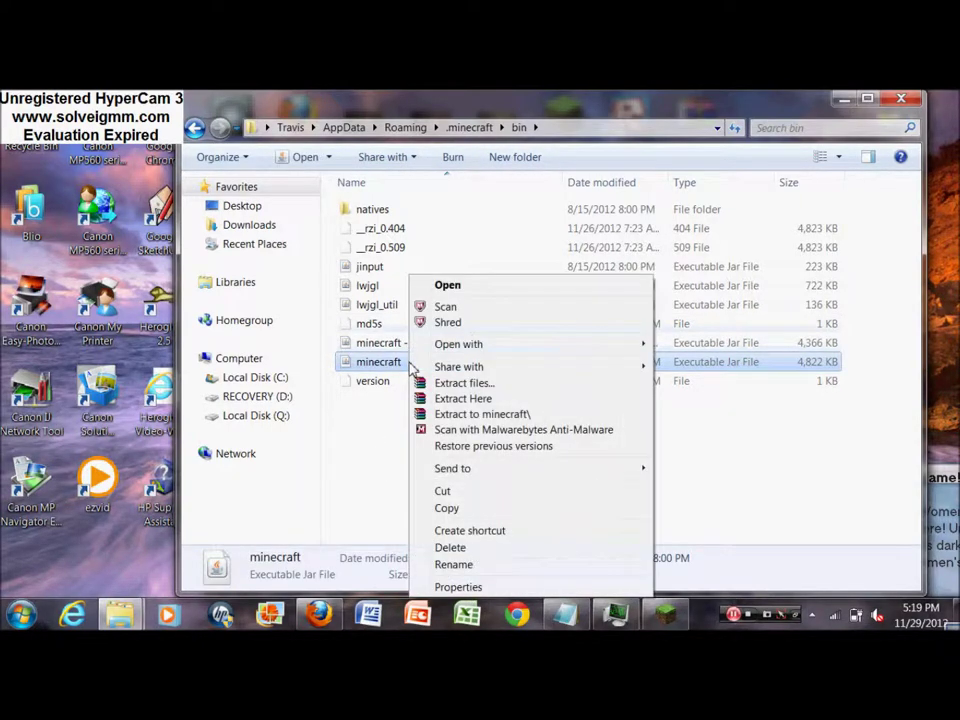
mouse_move(549, 347)
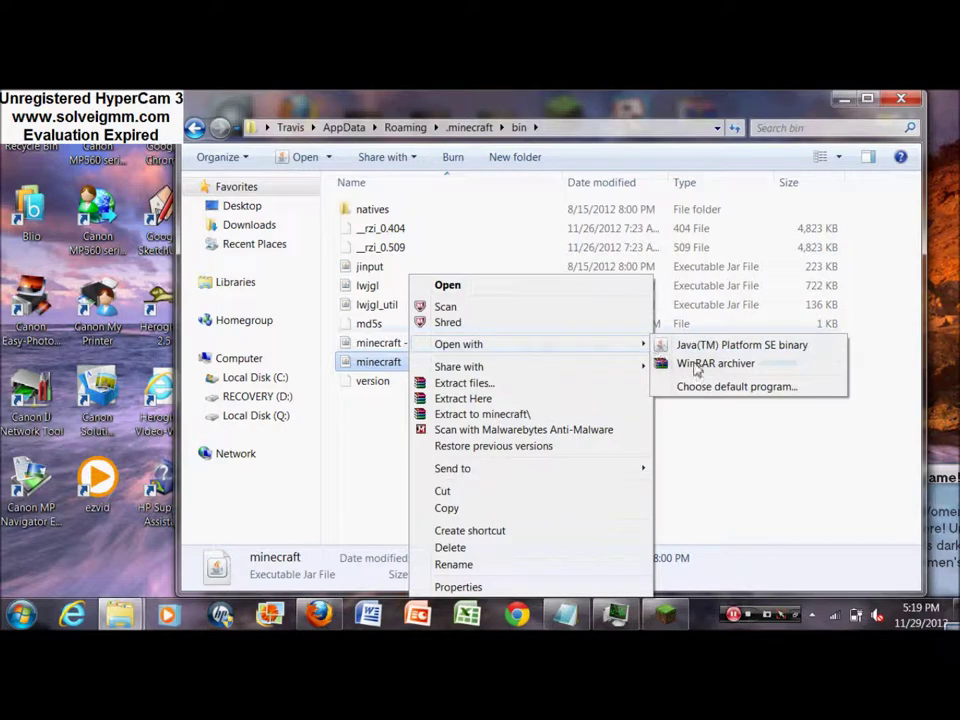
click(696, 365)
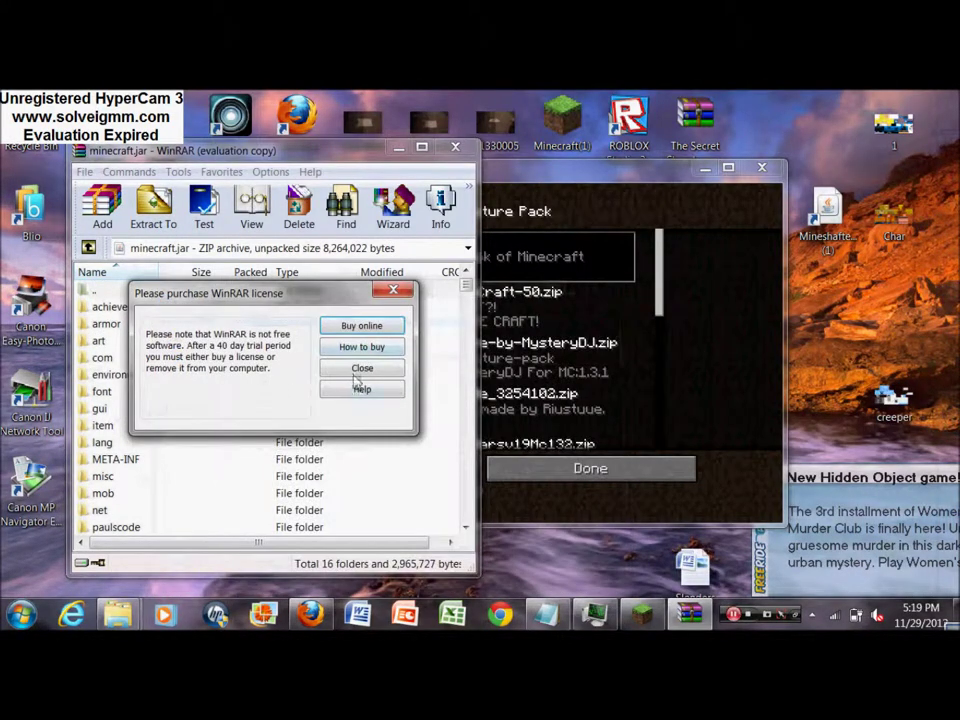
click(356, 377)
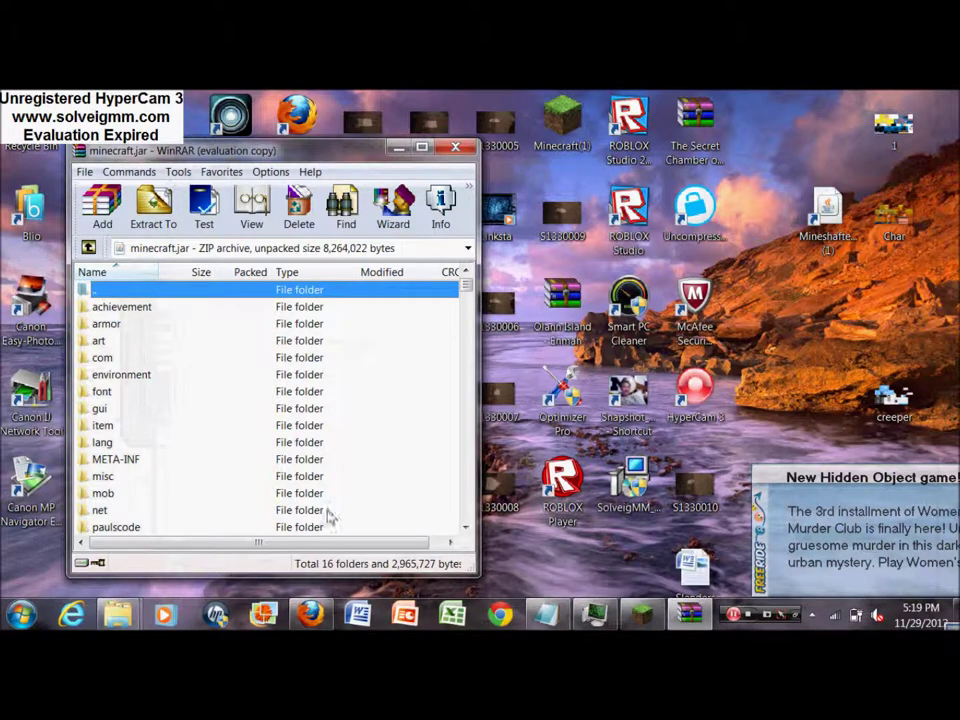
double_click(103, 493)
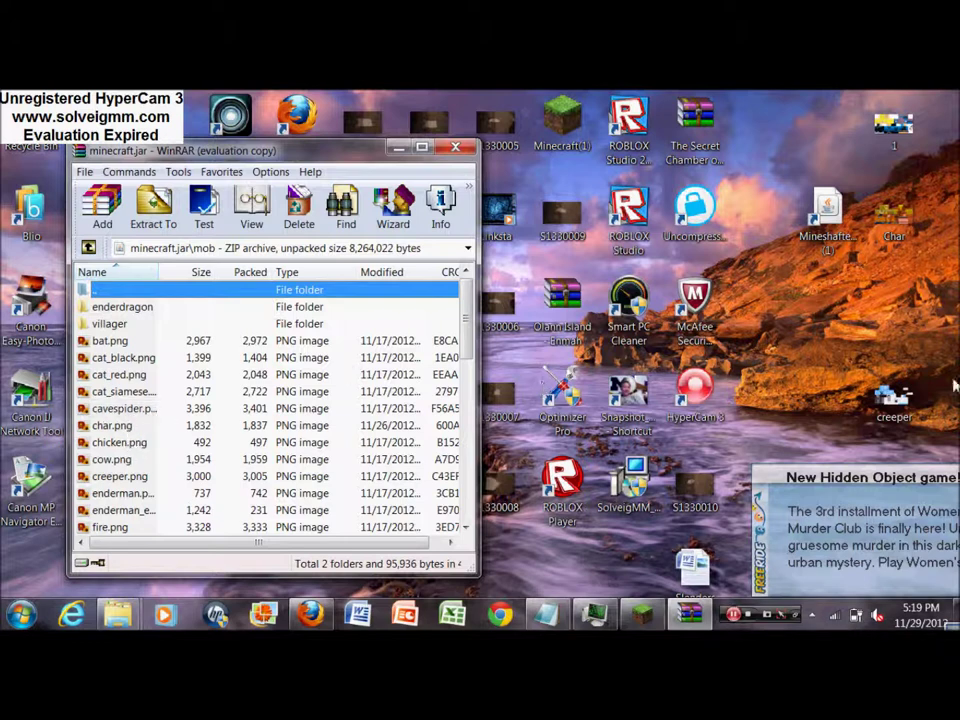
Try to add the Char image from the Desktop to the mob folder of minecraft.jar while Minecraft is running
click(828, 210)
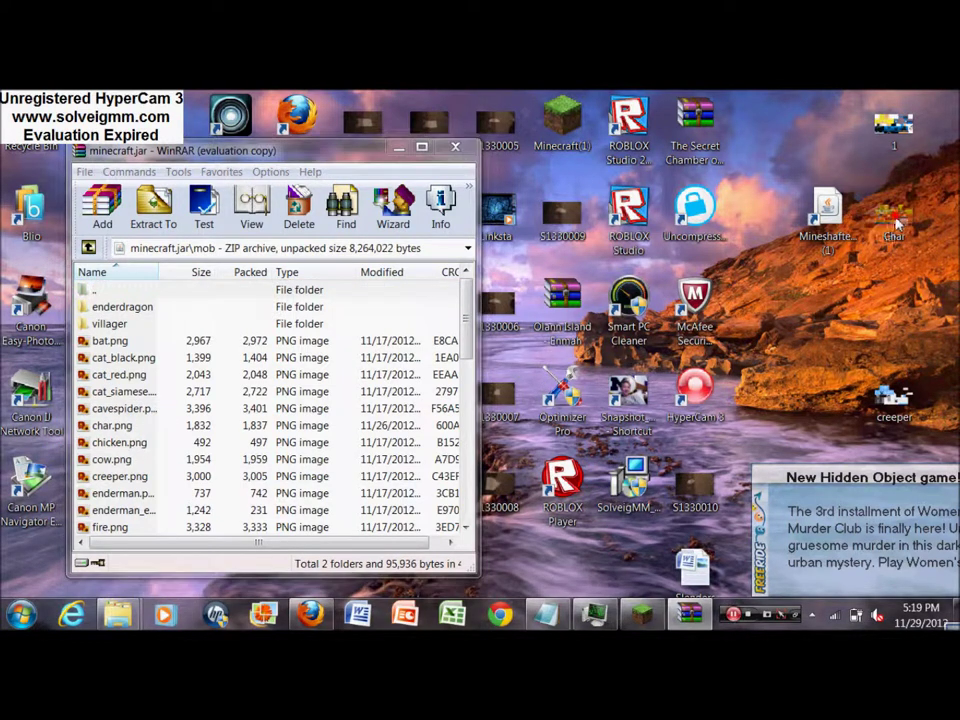
click(245, 440)
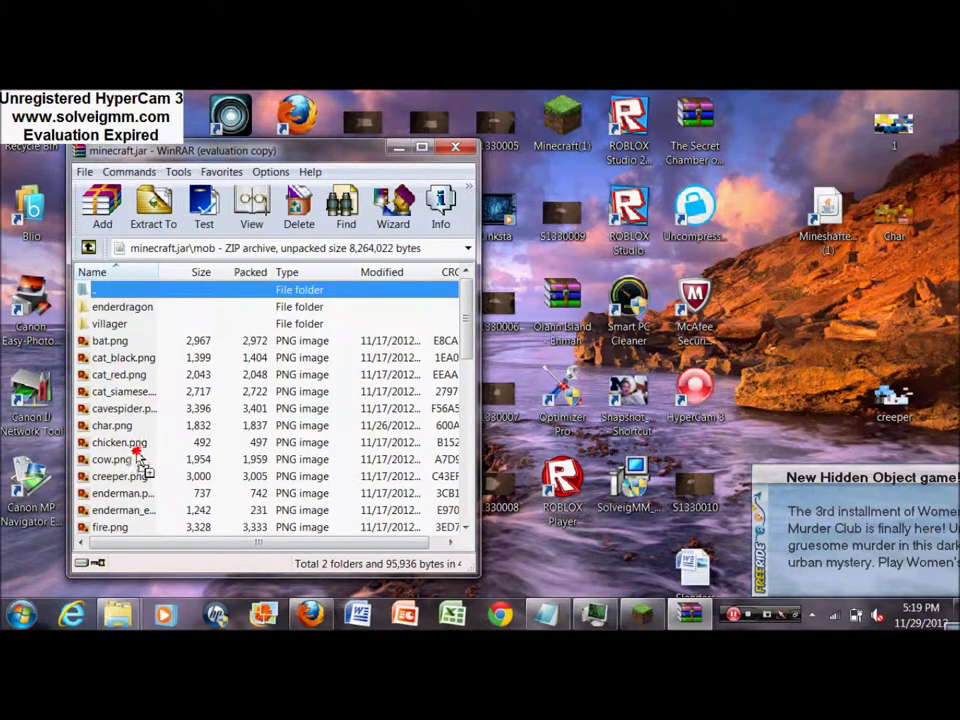
mouse_move(110, 476)
mouse_down()
mouse_move(110, 433)
mouse_move(404, 305)
mouse_move(828, 302)
mouse_up()
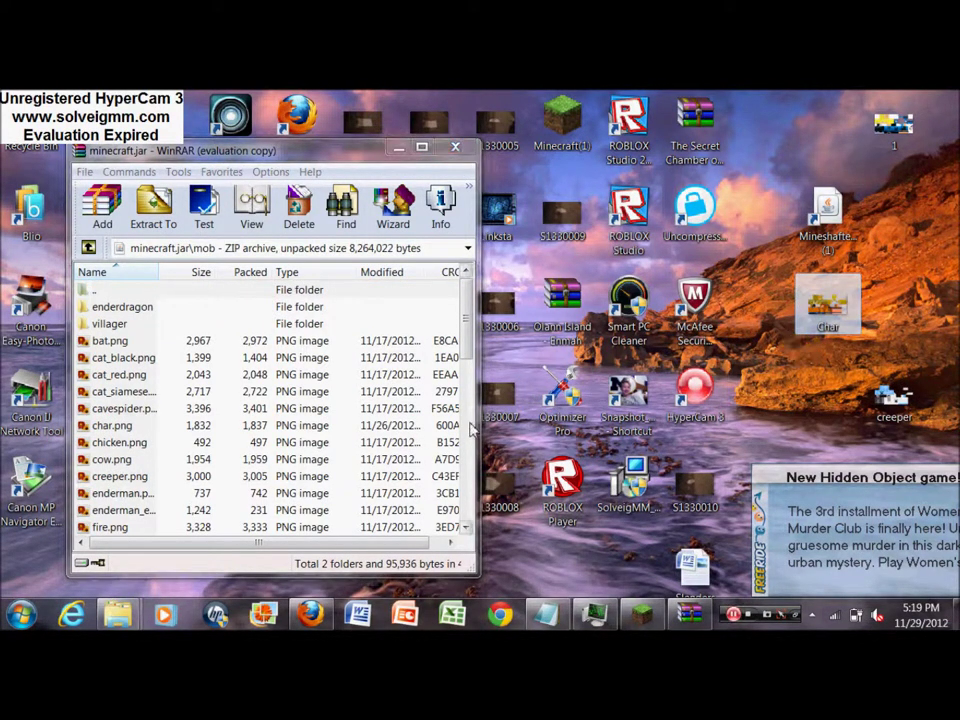
click(121, 430)
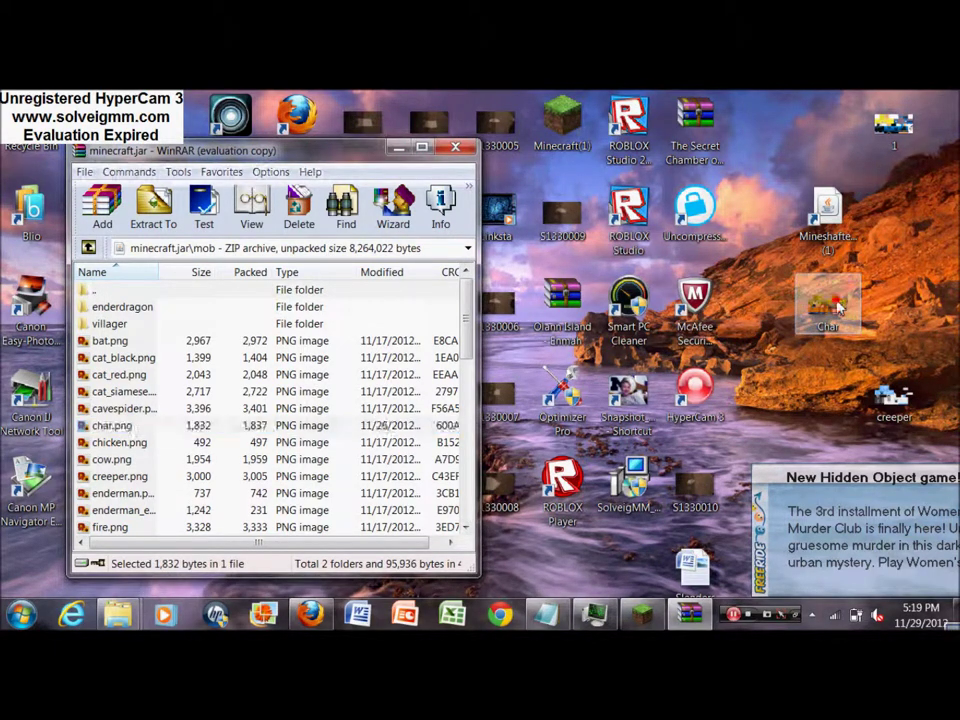
drag(838, 308, 125, 433)
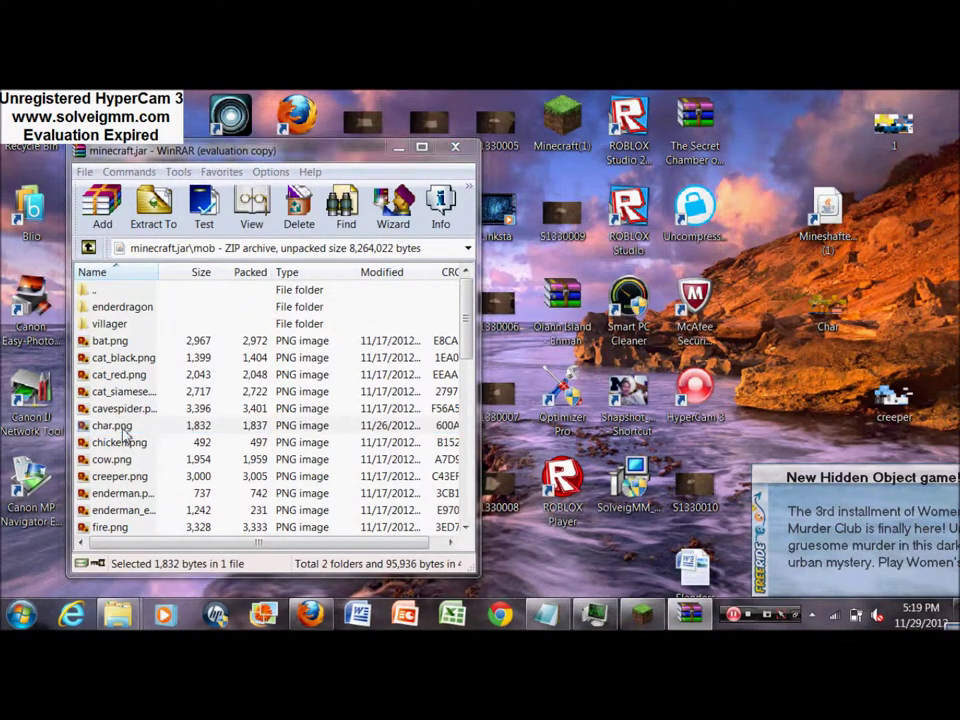
click(266, 509)
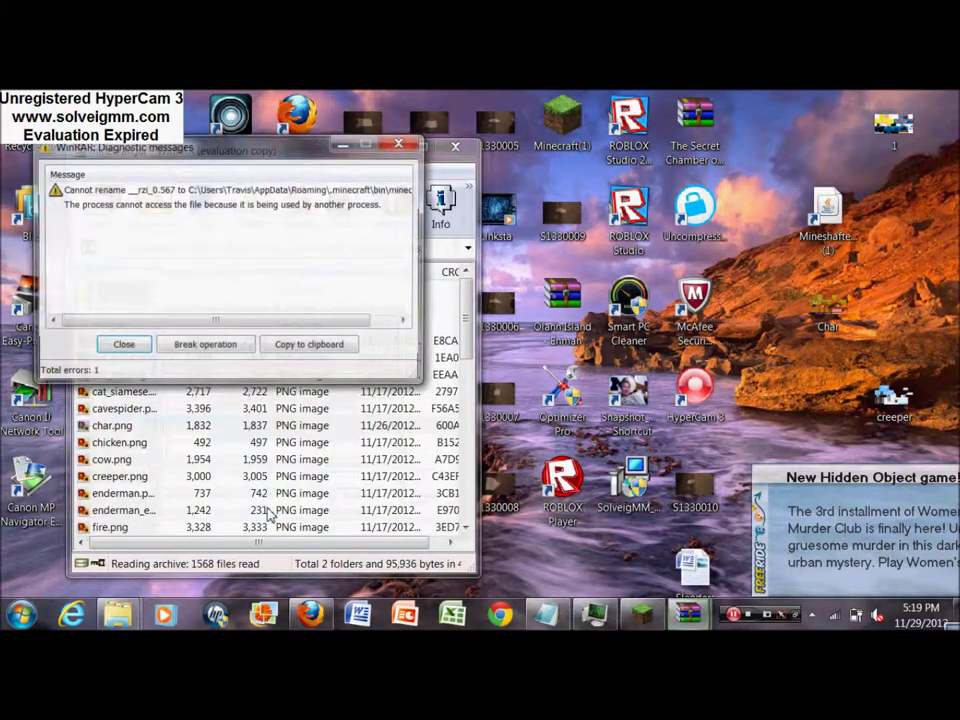
click(140, 346)
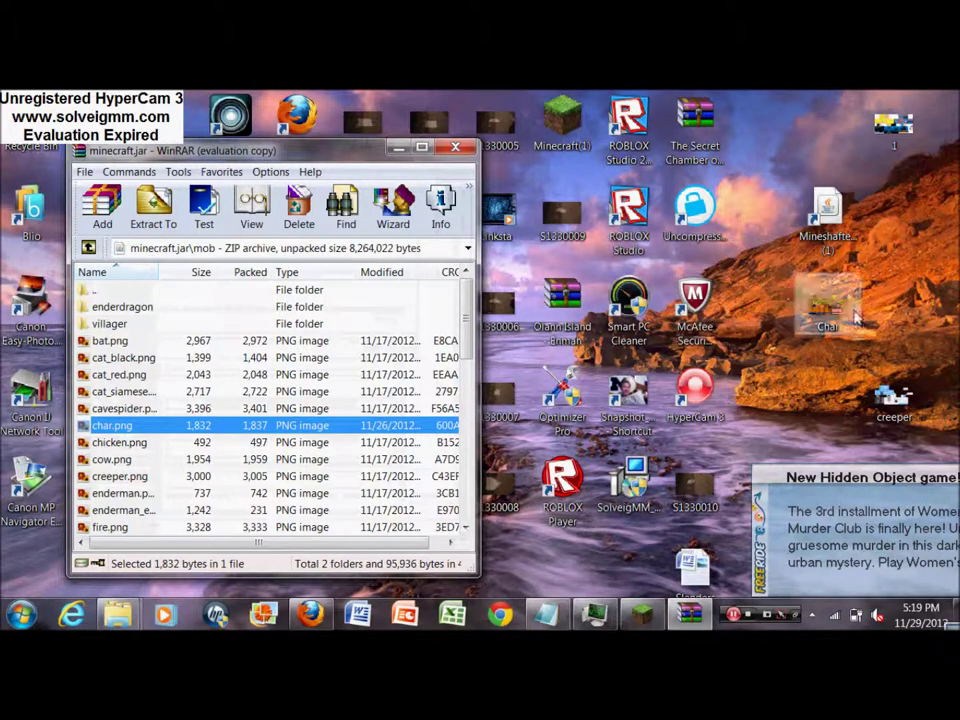
drag(840, 310, 128, 430)
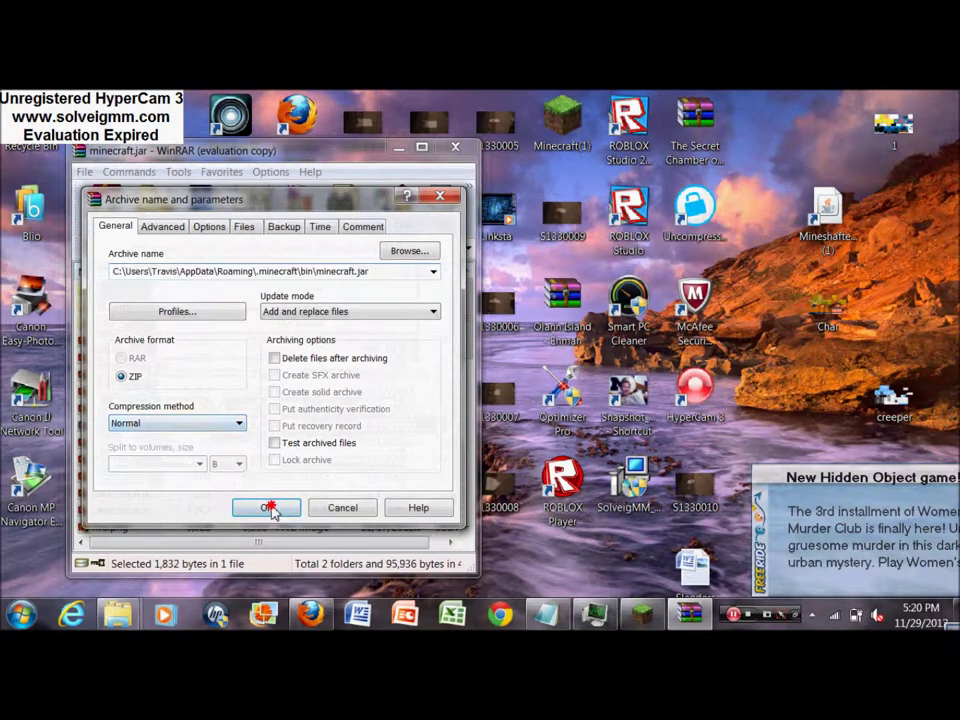
click(267, 506)
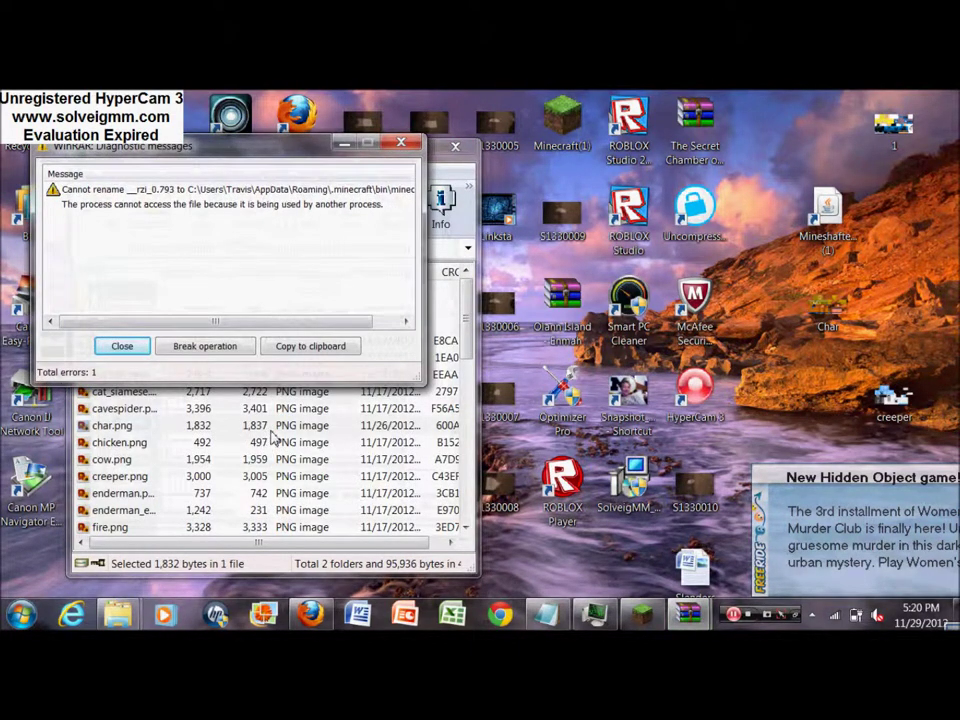
click(122, 346)
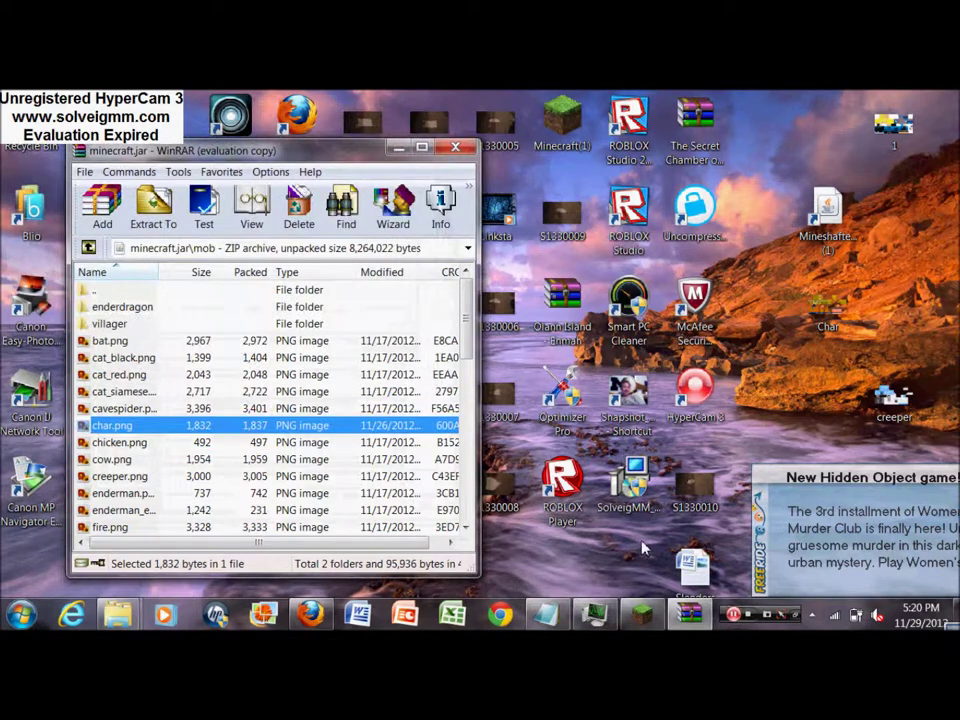
Close Minecraft and replace char.png in the archive's mob folder with the Char image from the Desktop
click(642, 614)
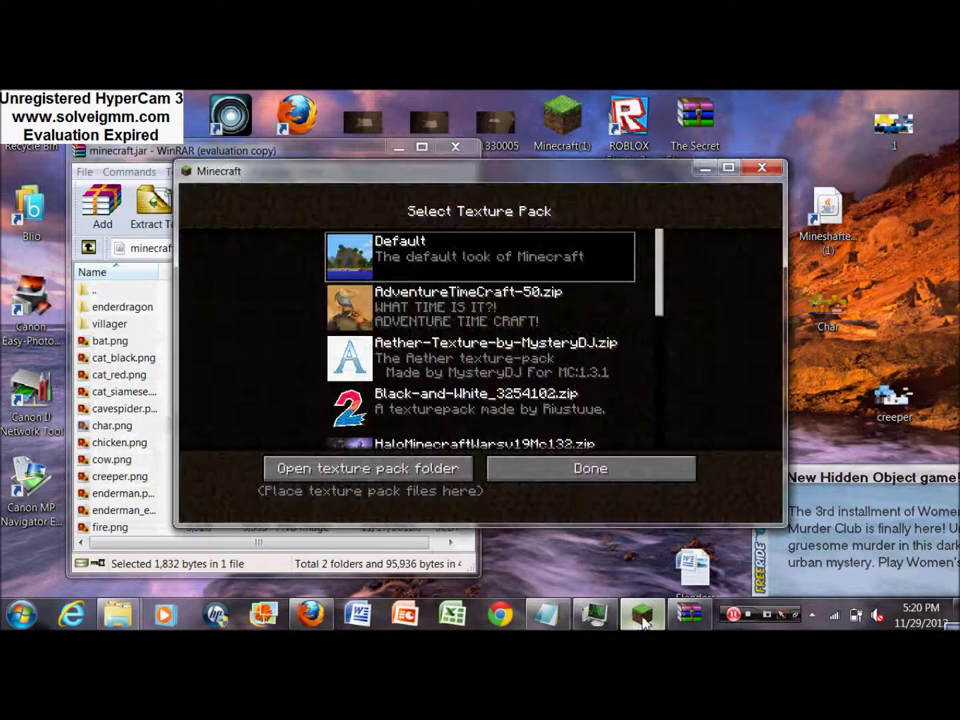
click(761, 170)
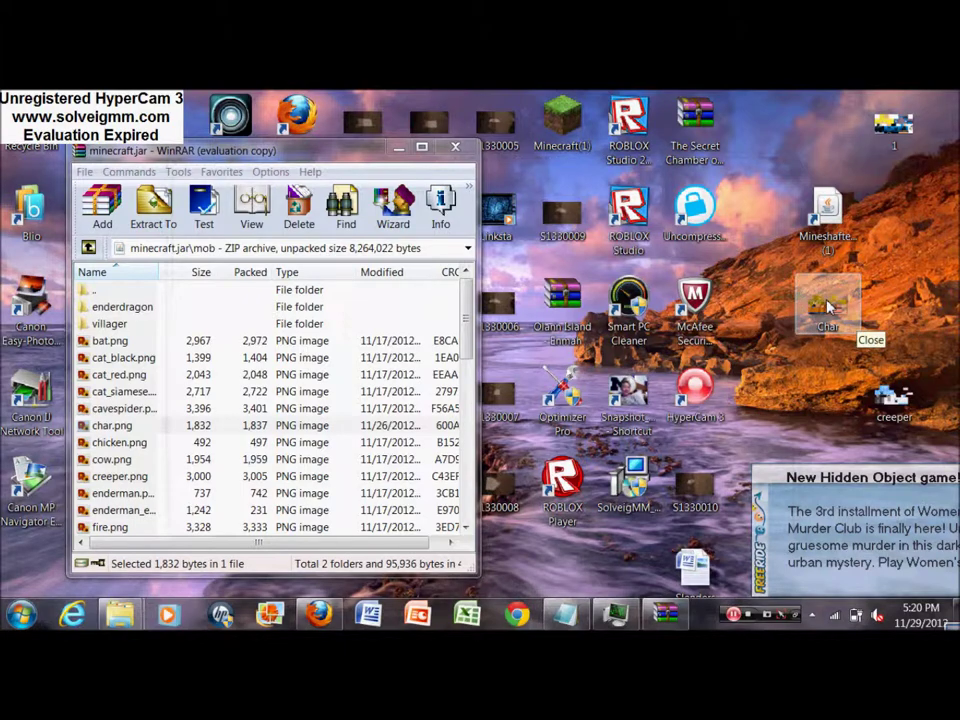
drag(828, 307, 131, 432)
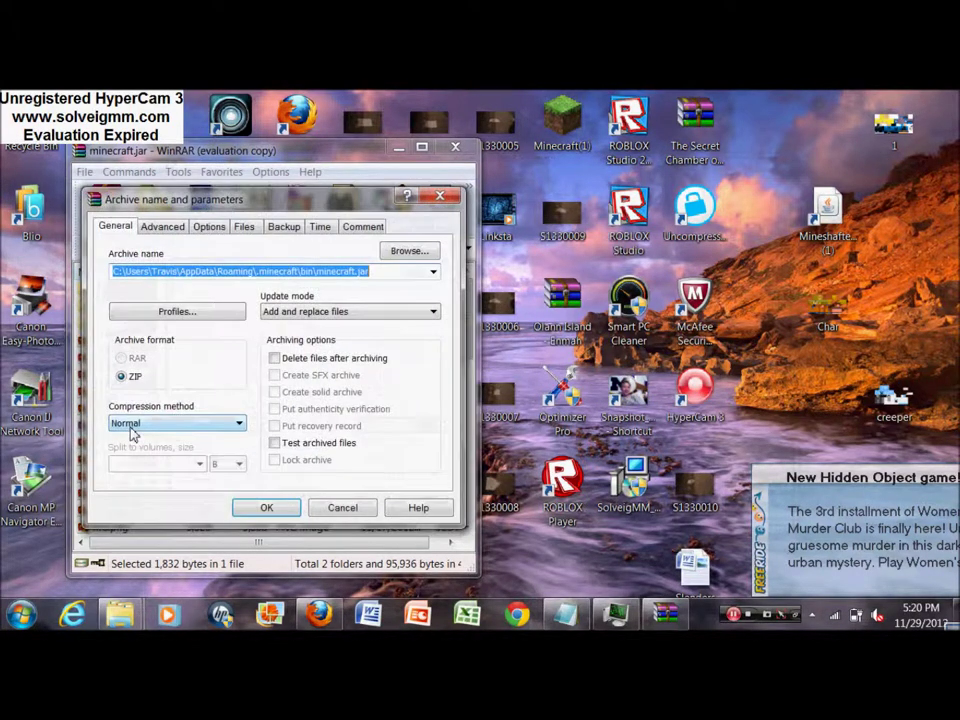
click(266, 507)
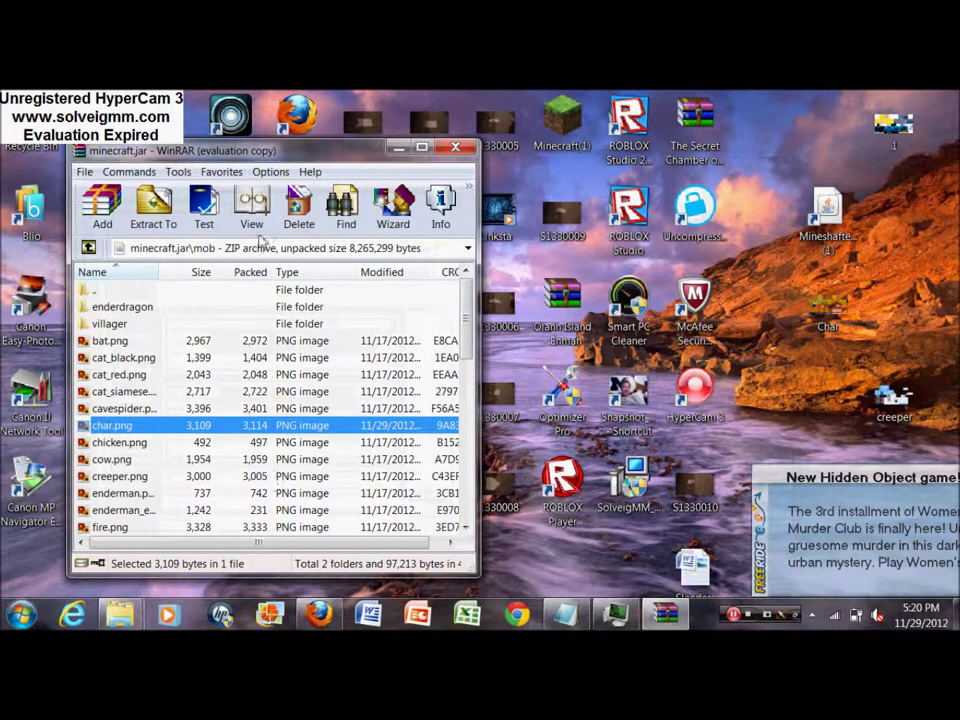
click(399, 148)
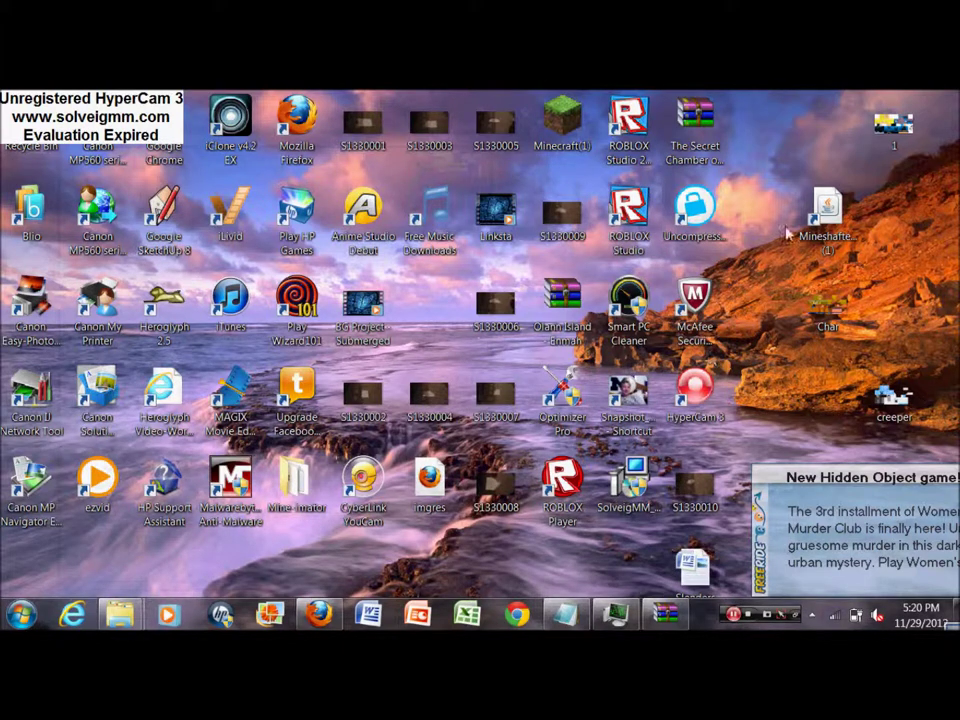
Relaunch Minecraft with the remembered login and open the single-player world list
drag(826, 212, 784, 400)
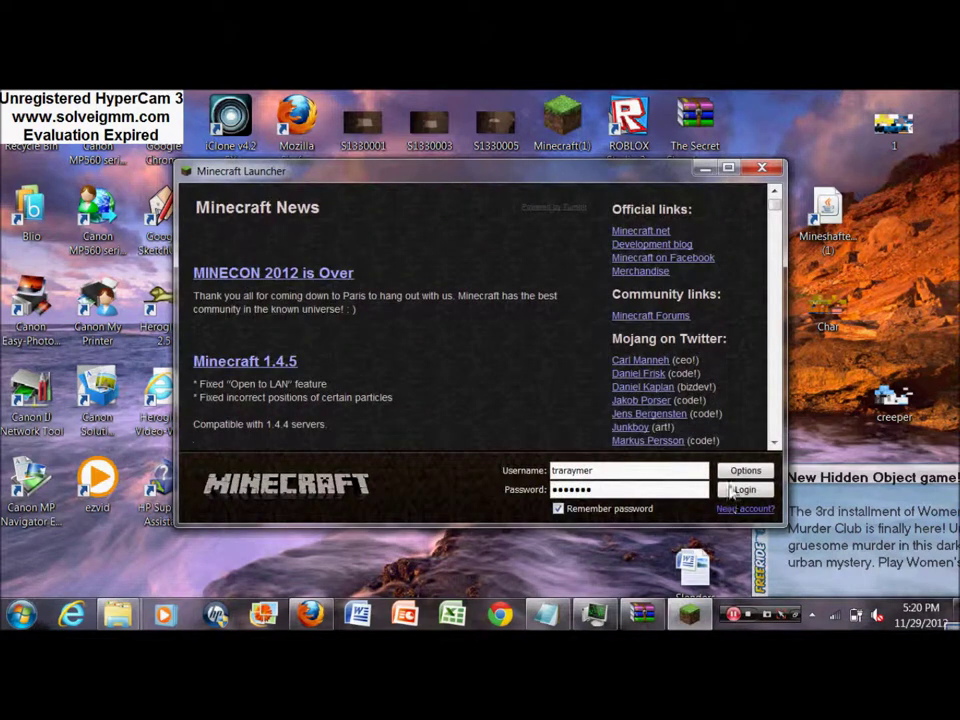
click(733, 490)
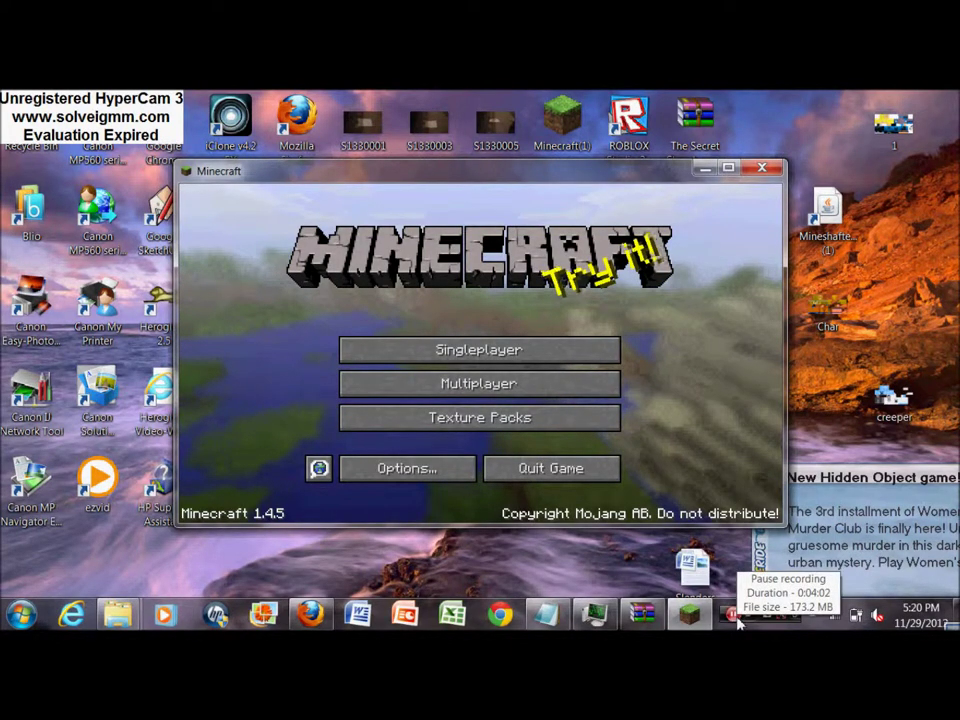
click(557, 353)
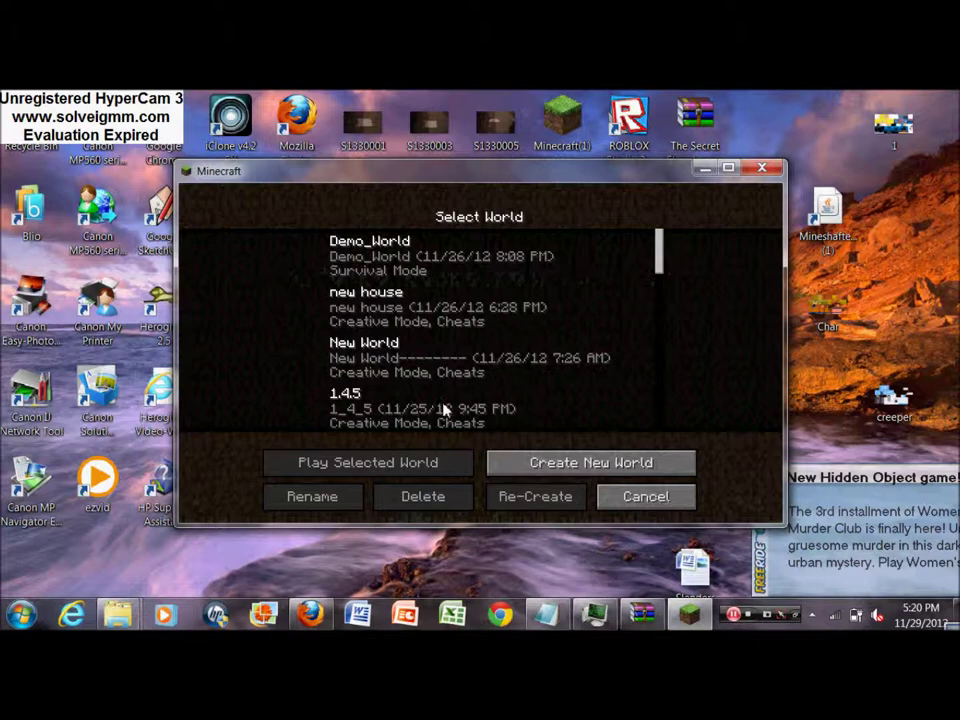
Load the House world and switch to the front-facing third-person view to check the character's skin
click(461, 364)
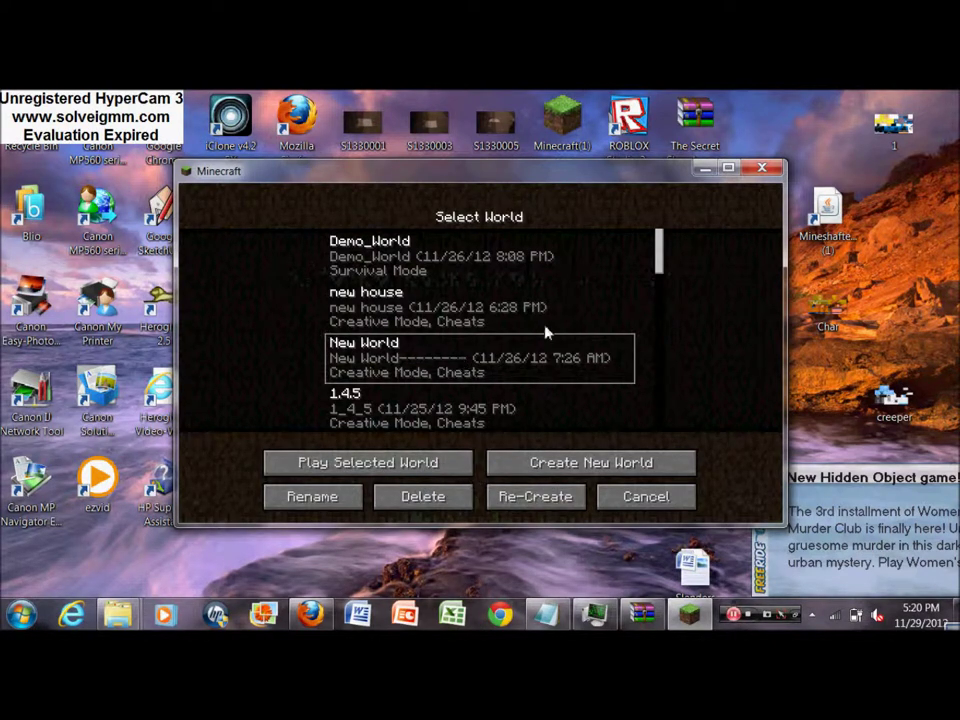
drag(659, 261, 650, 318)
click(485, 360)
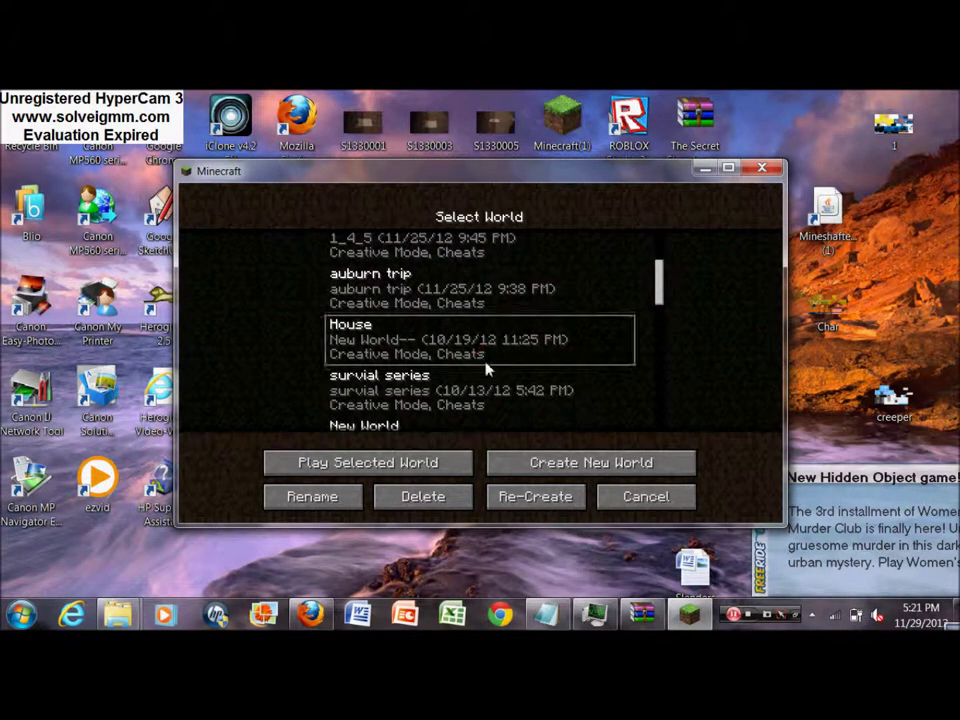
click(405, 461)
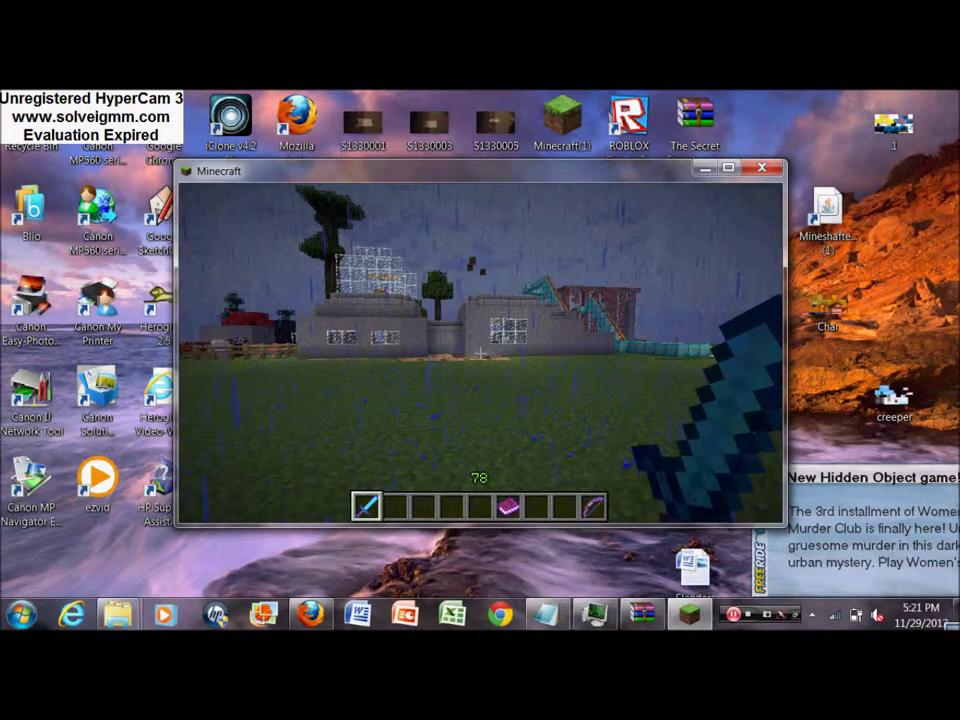
key(F5)
key(F5)
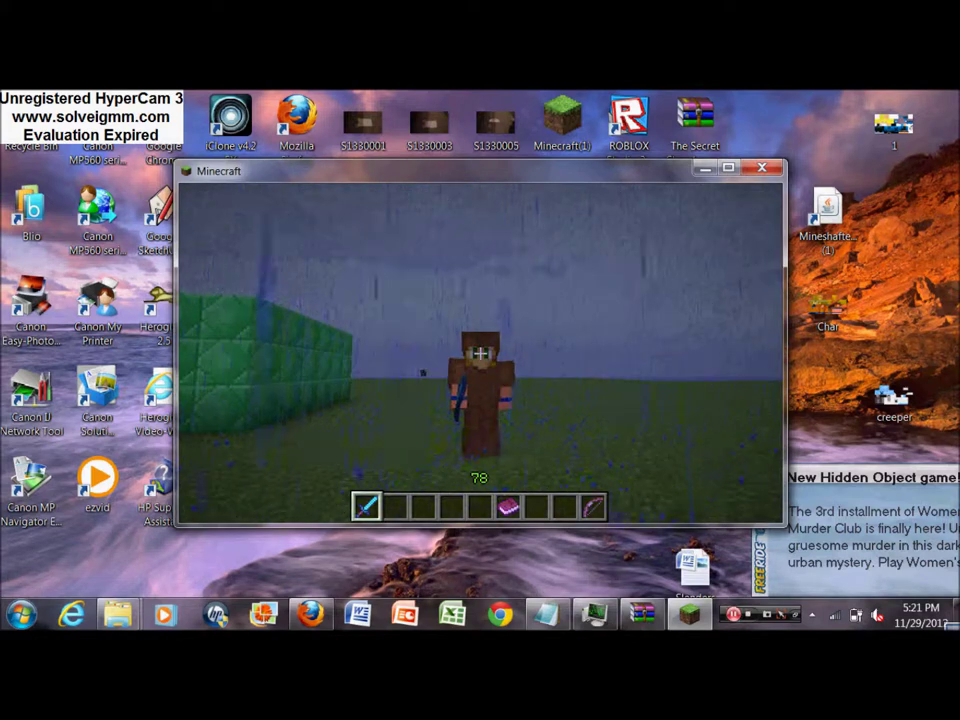
Take off the leather helmet, tunic, pants and boots in the survival inventory and store them in empty slots
key(e)
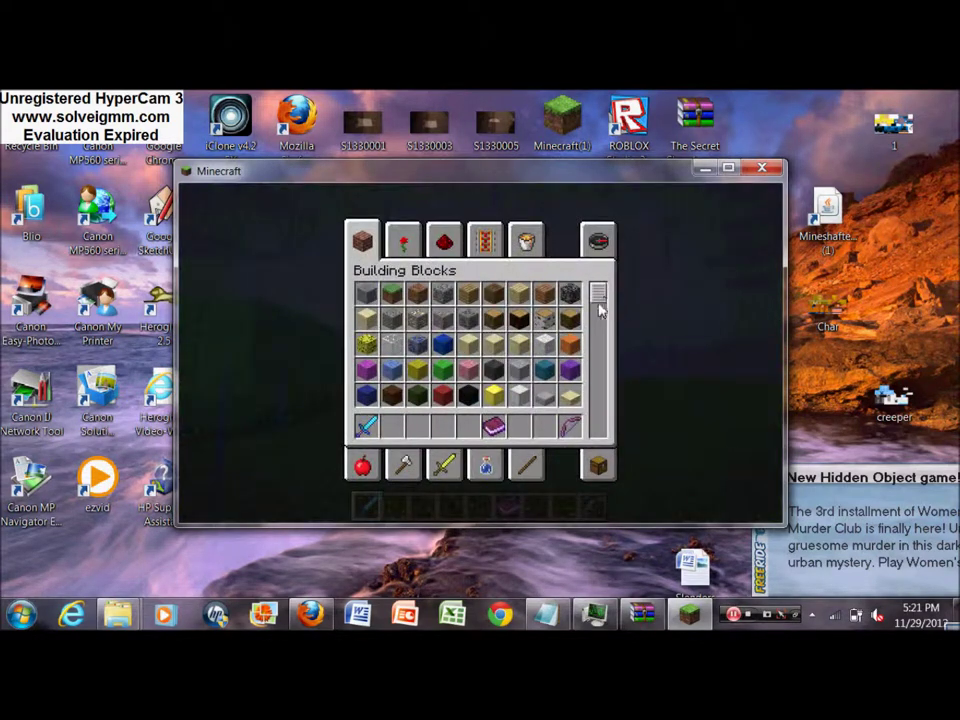
click(597, 468)
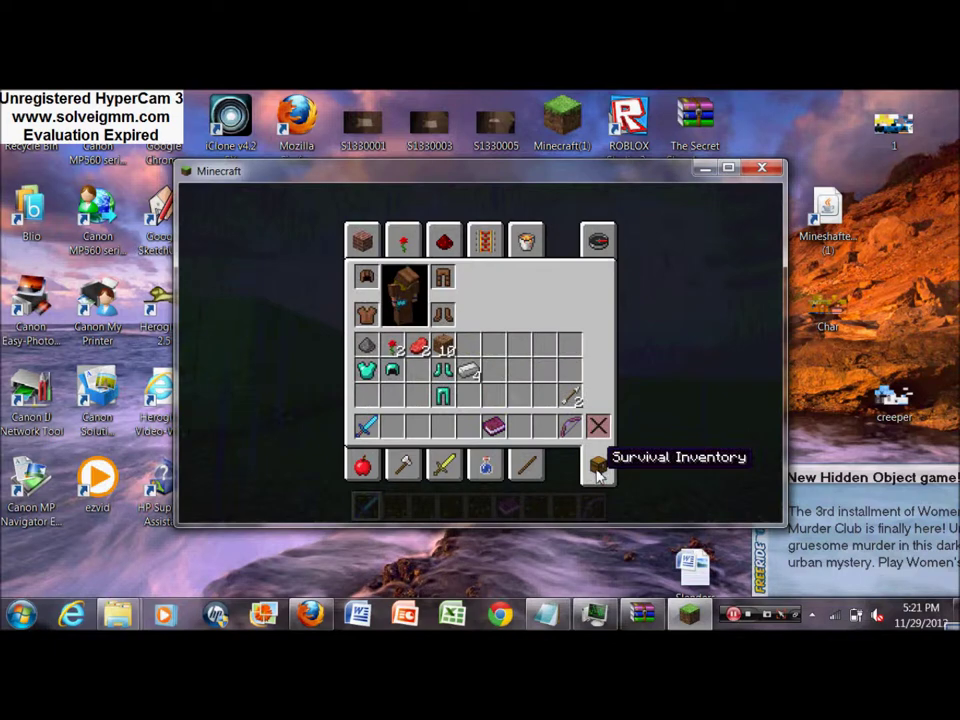
click(367, 278)
click(392, 395)
click(367, 315)
click(417, 395)
click(443, 276)
click(493, 345)
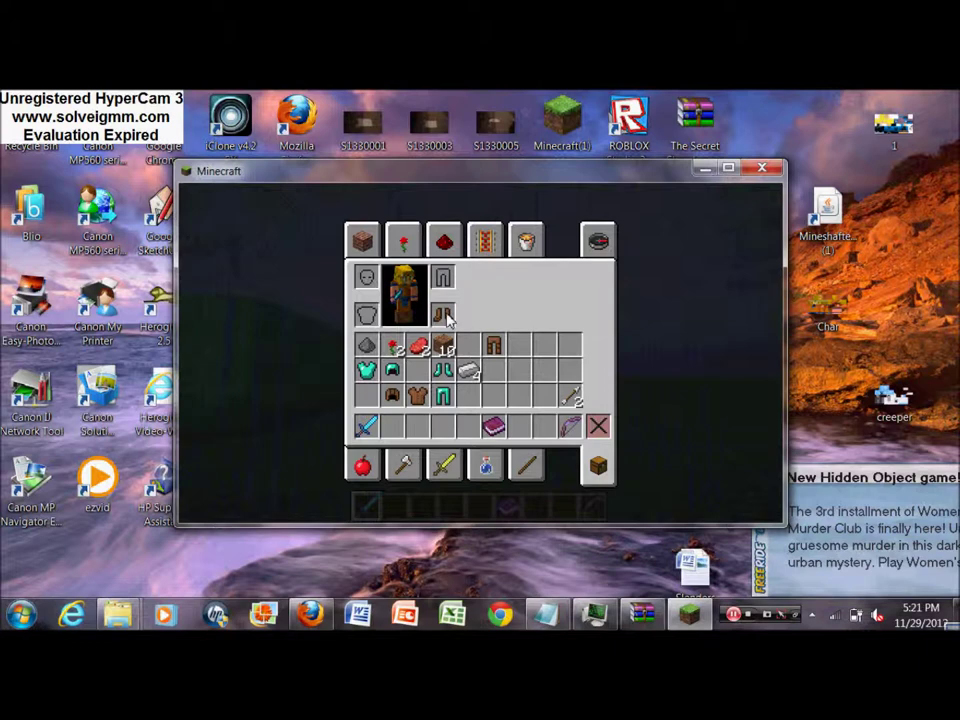
click(445, 316)
click(493, 372)
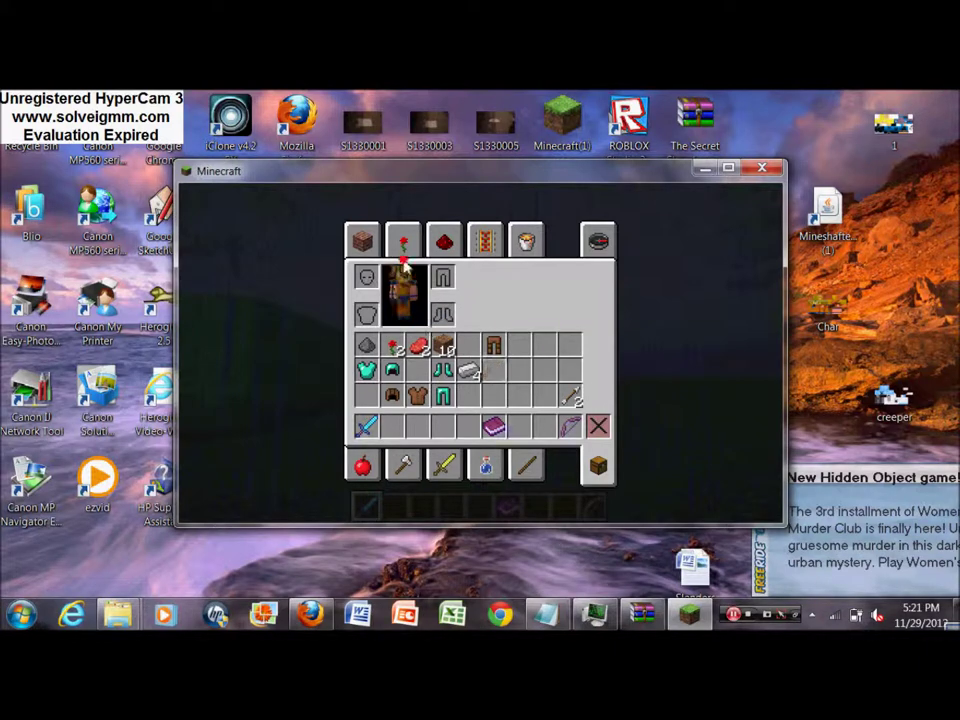
click(493, 372)
click(517, 375)
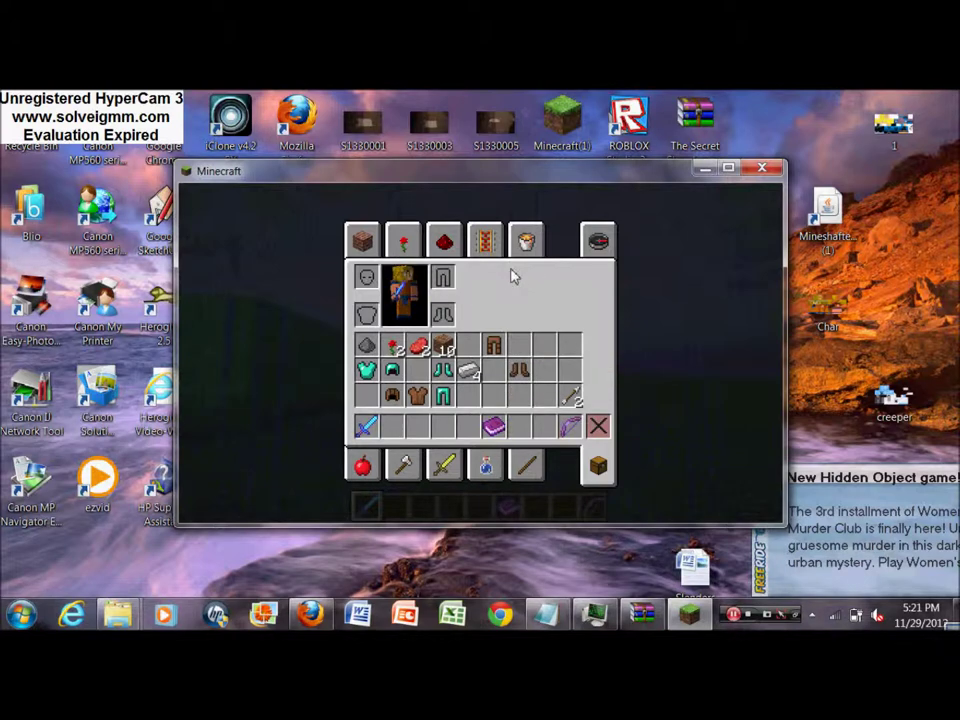
Check the character's uncovered skin in the world, and close Minecraft
key(e)
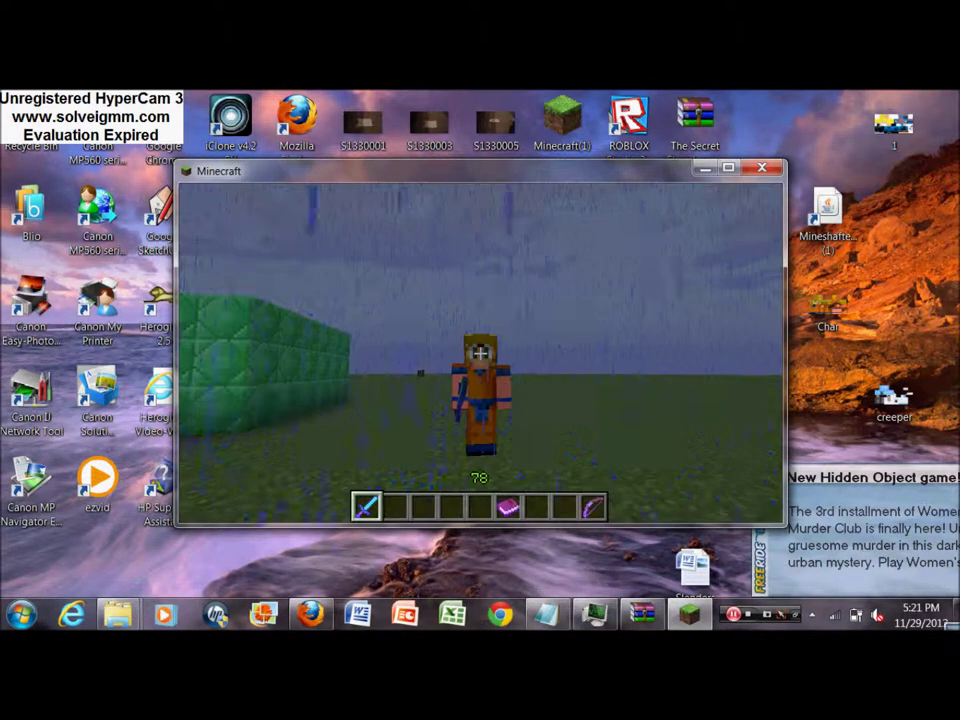
key(Escape)
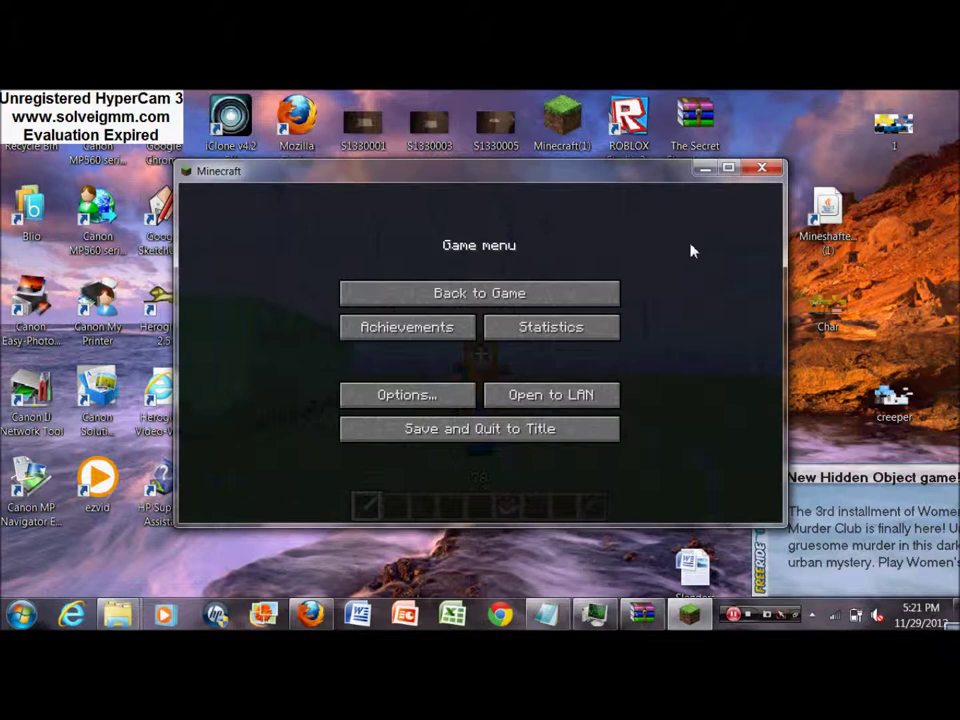
click(760, 170)
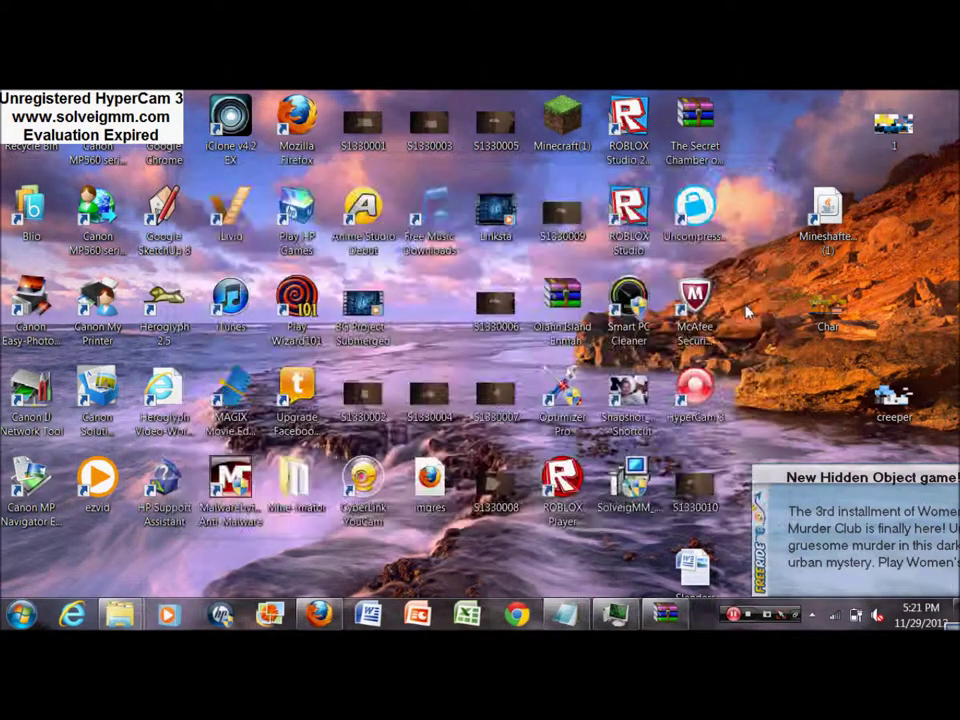
Try to rename the Desktop image 1 as Char, accepting the suggested name Char (2)
right_click(898, 152)
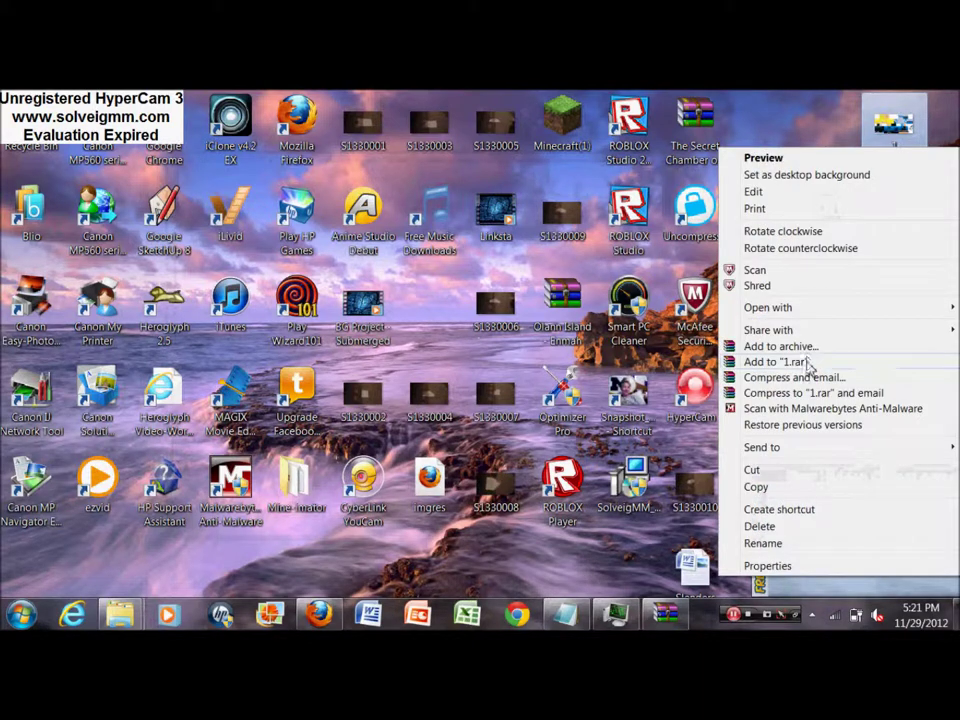
click(765, 543)
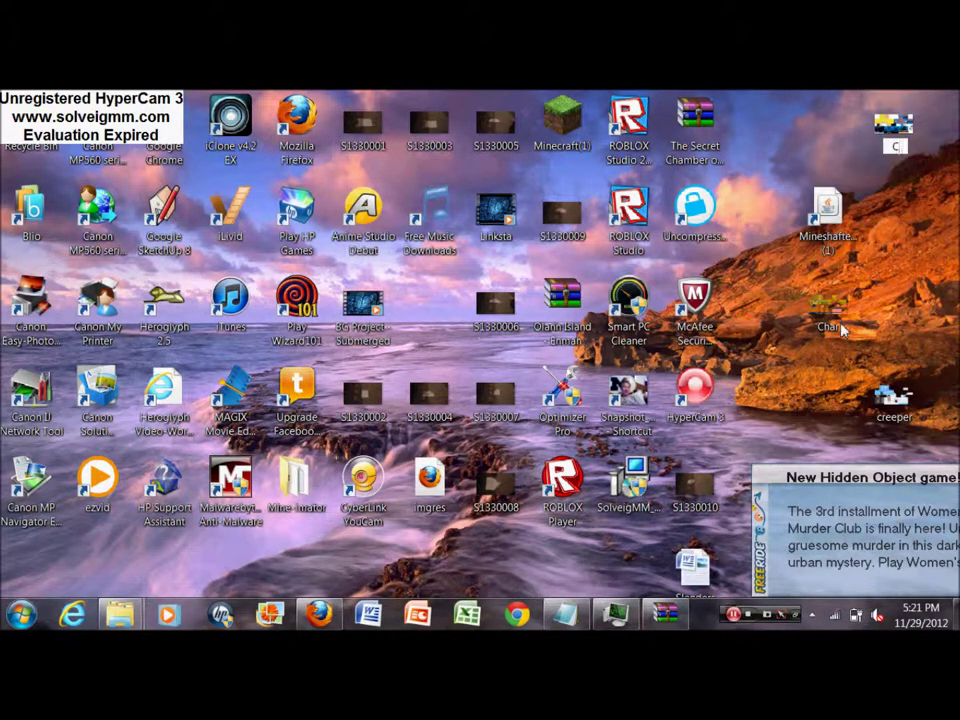
text(Char)
key(Return)
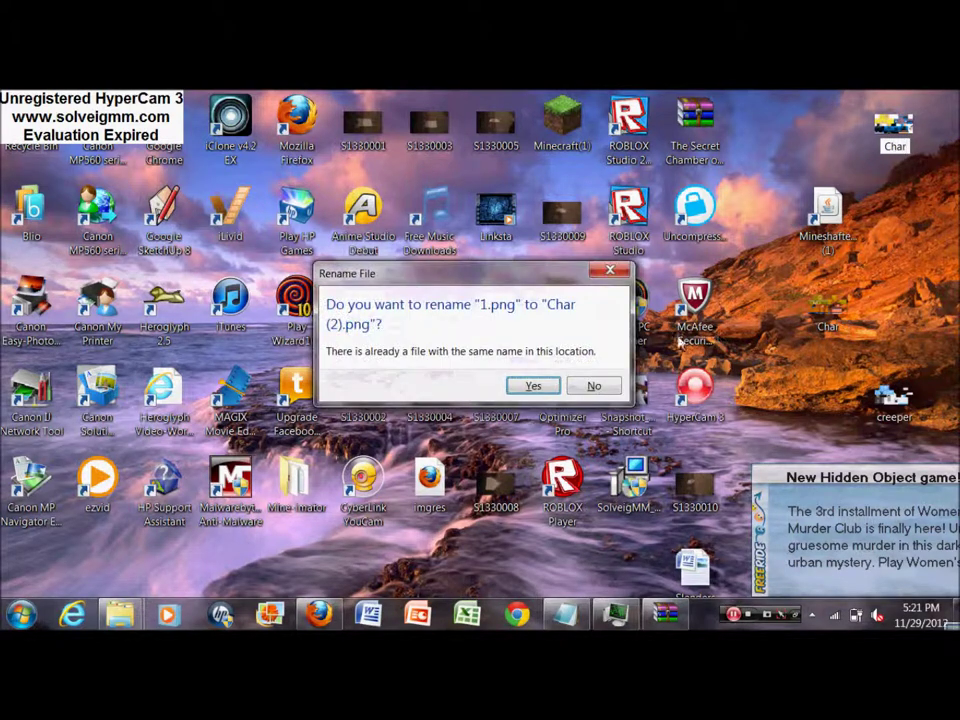
click(533, 386)
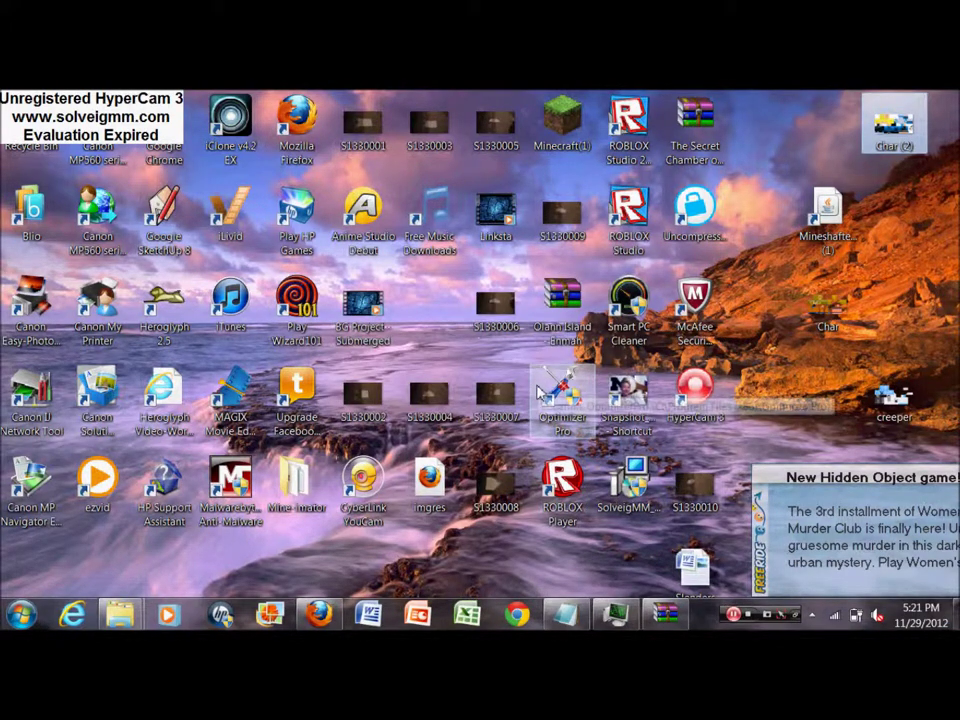
Rename the old Char skin image on the Desktop as 2
click(828, 316)
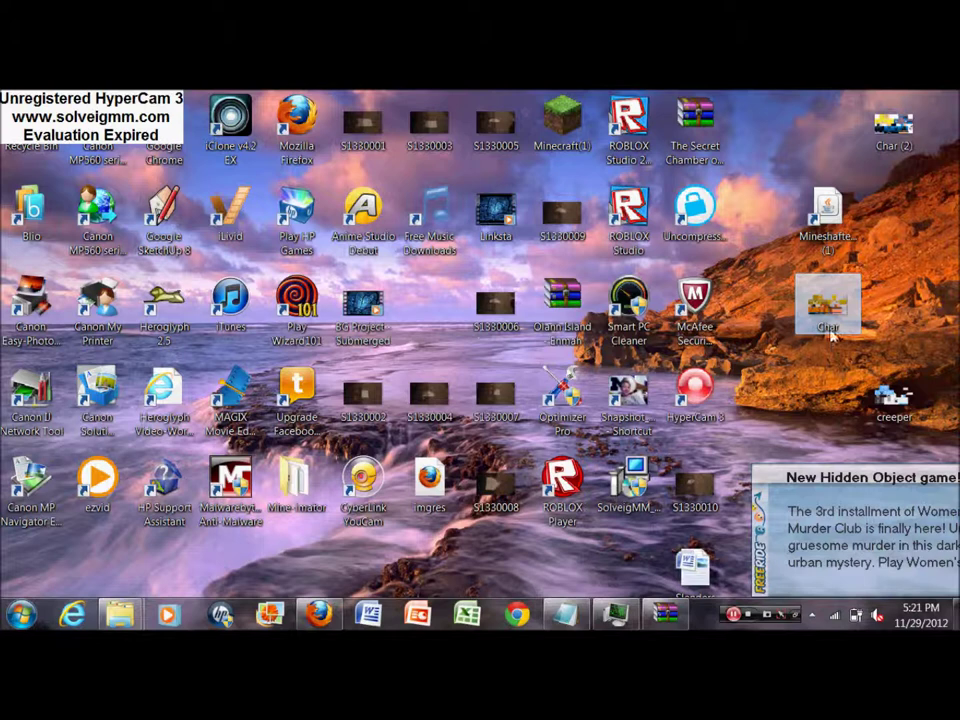
right_click(830, 337)
click(763, 565)
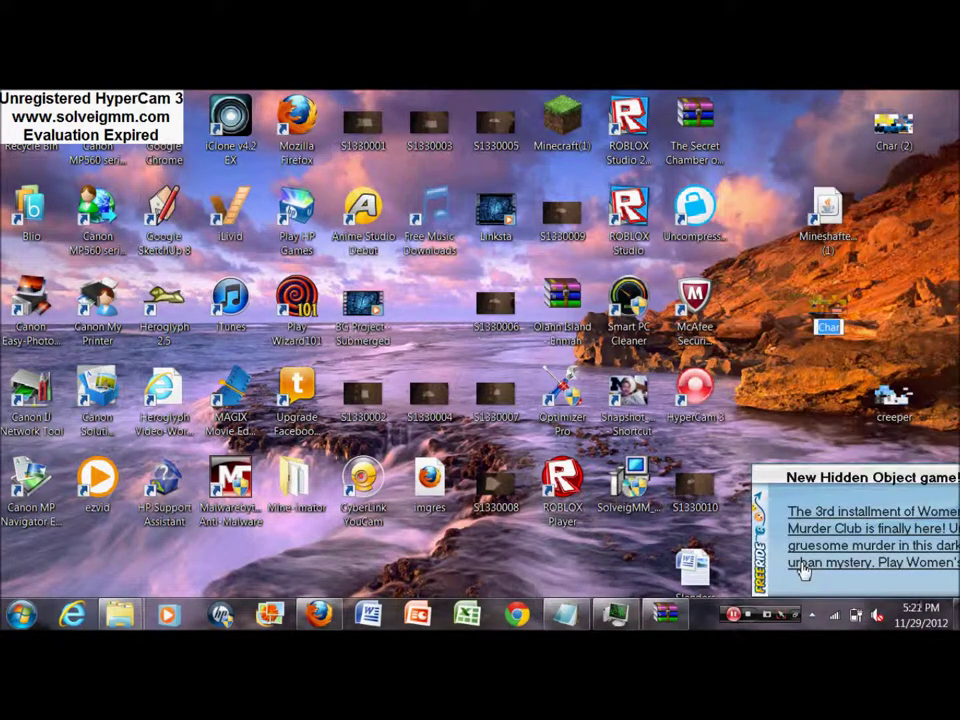
key(Return)
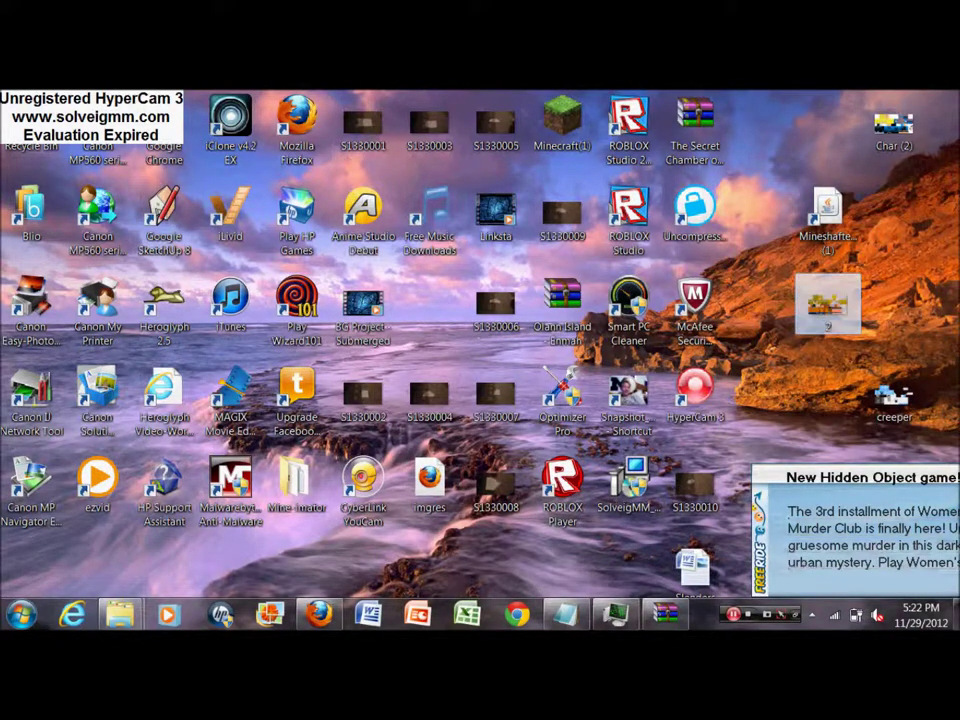
Rename the Char (2) image on the Desktop as Char
click(903, 148)
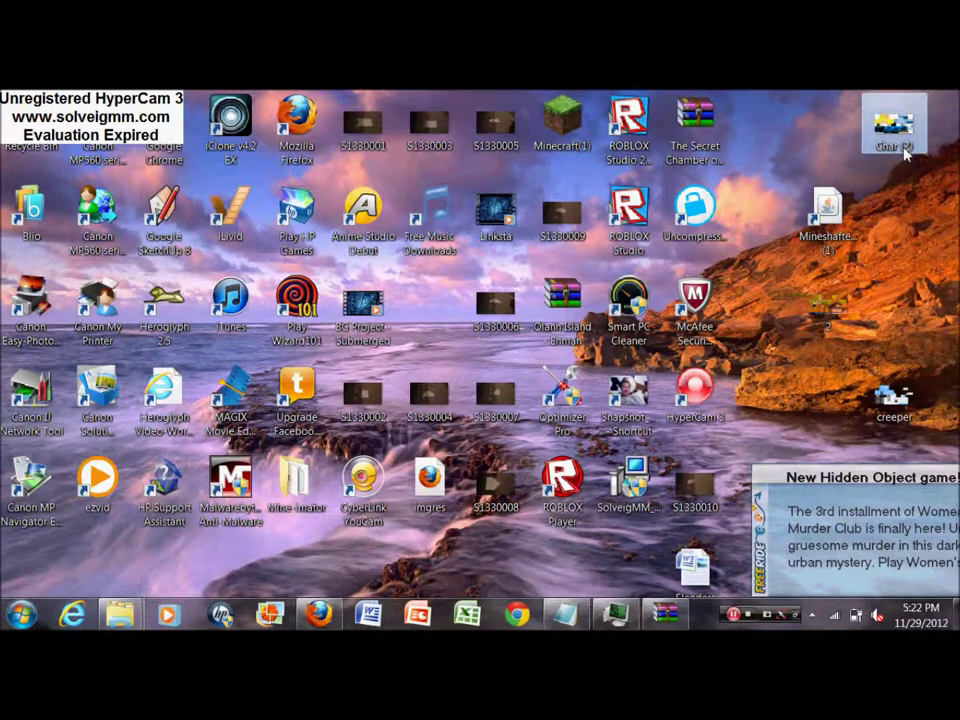
right_click(905, 150)
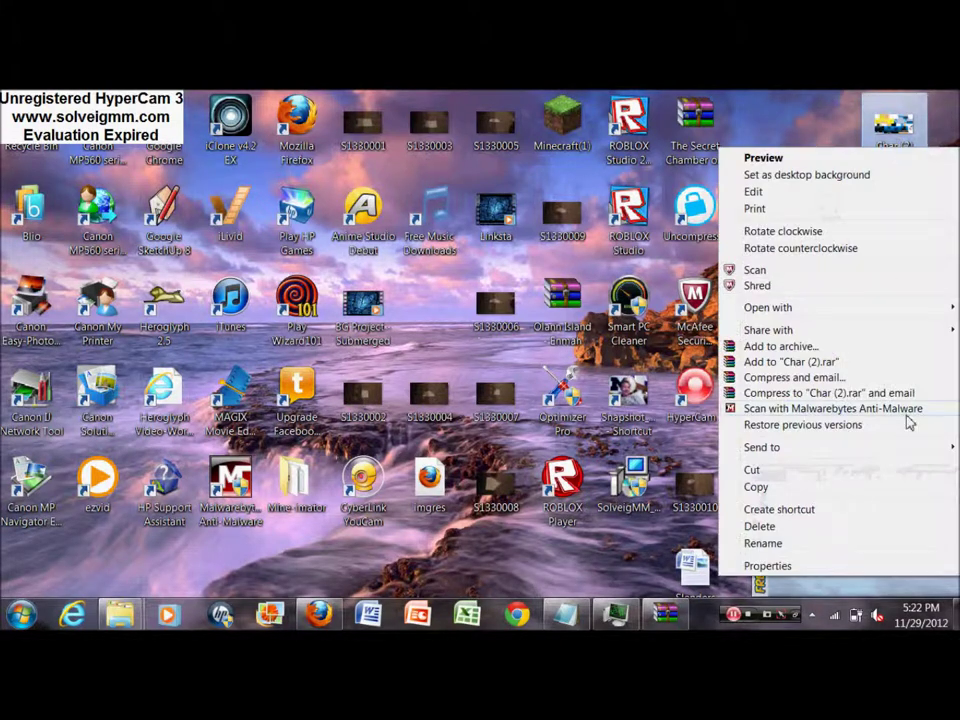
click(777, 545)
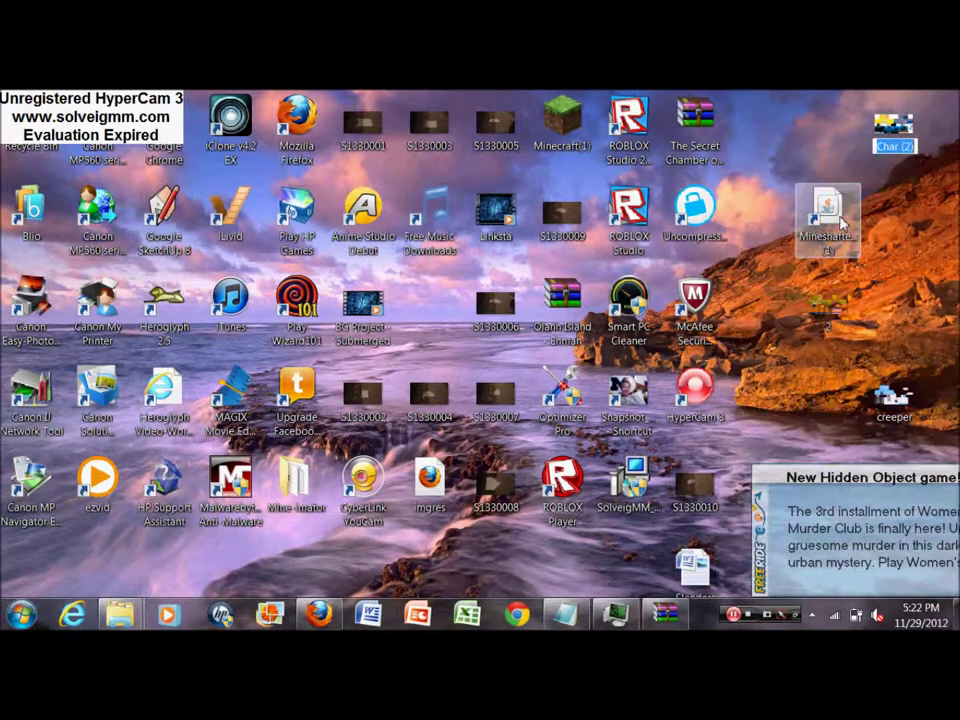
click(915, 150)
key(BackSpace)
key(BackSpace)
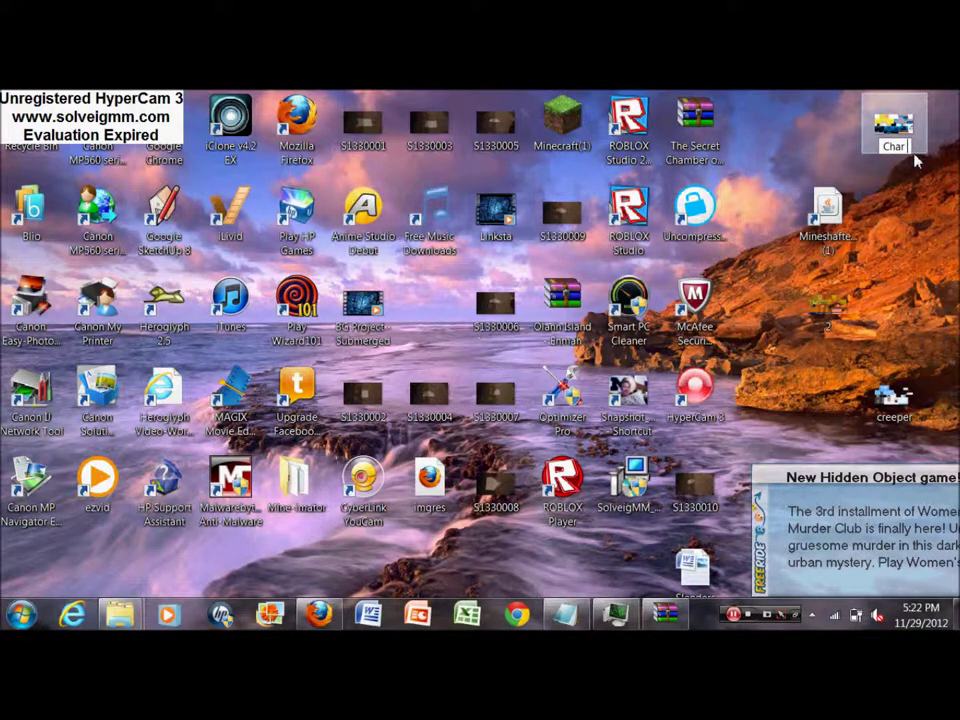
key(Return)
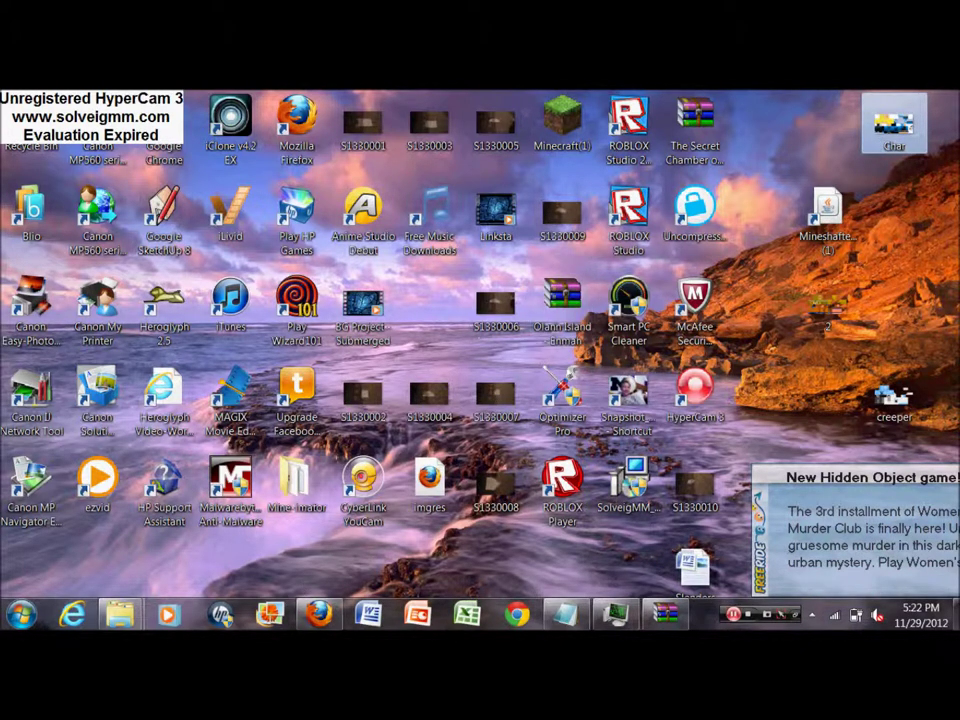
Replace char.png in minecraft.jar's mob folder with the newly renamed Char image, using Add and replace files, and minimize the archive
mouse_move(115, 620)
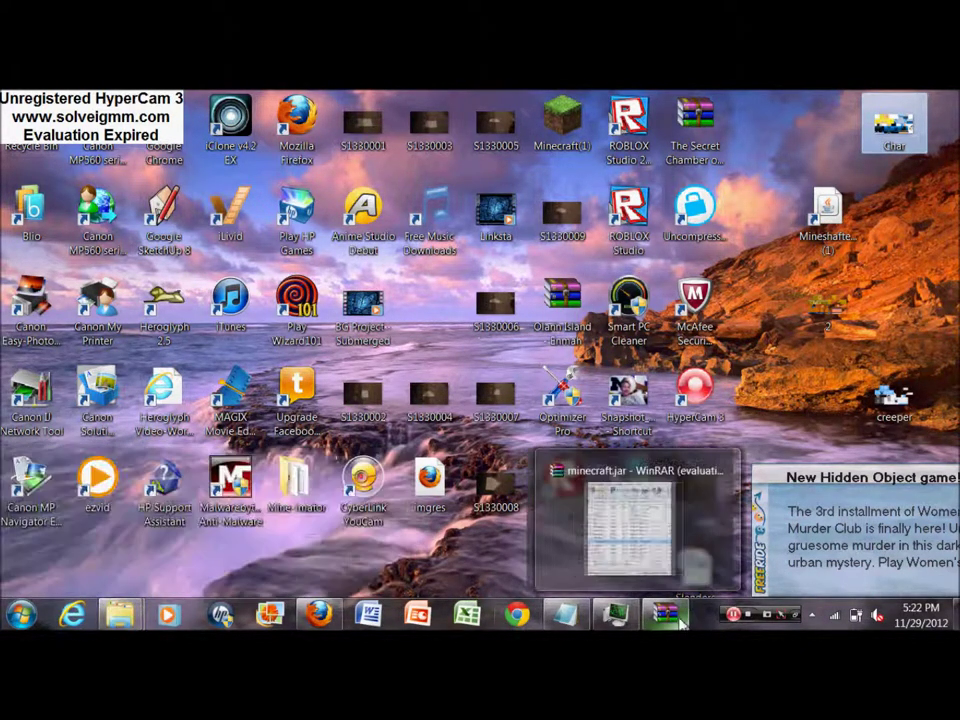
click(661, 614)
drag(893, 125, 128, 432)
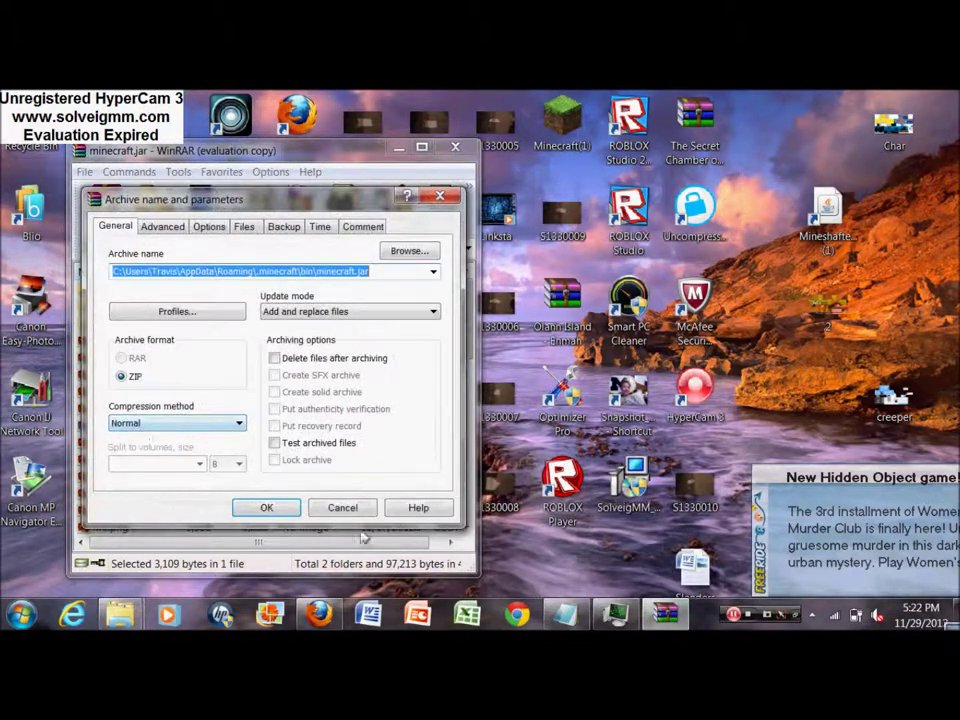
click(267, 508)
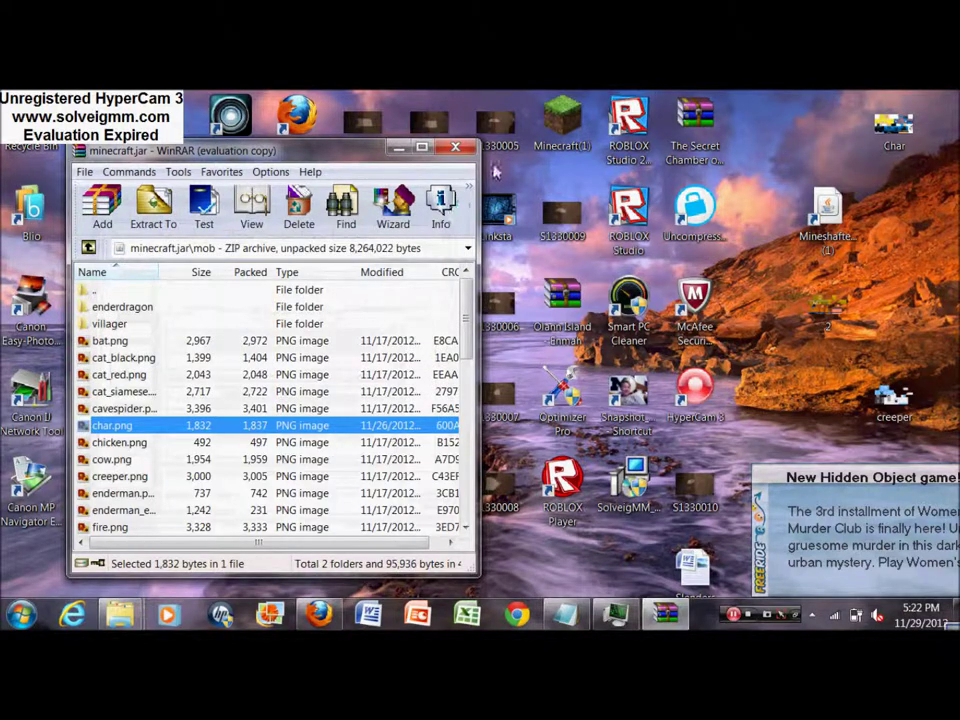
click(405, 150)
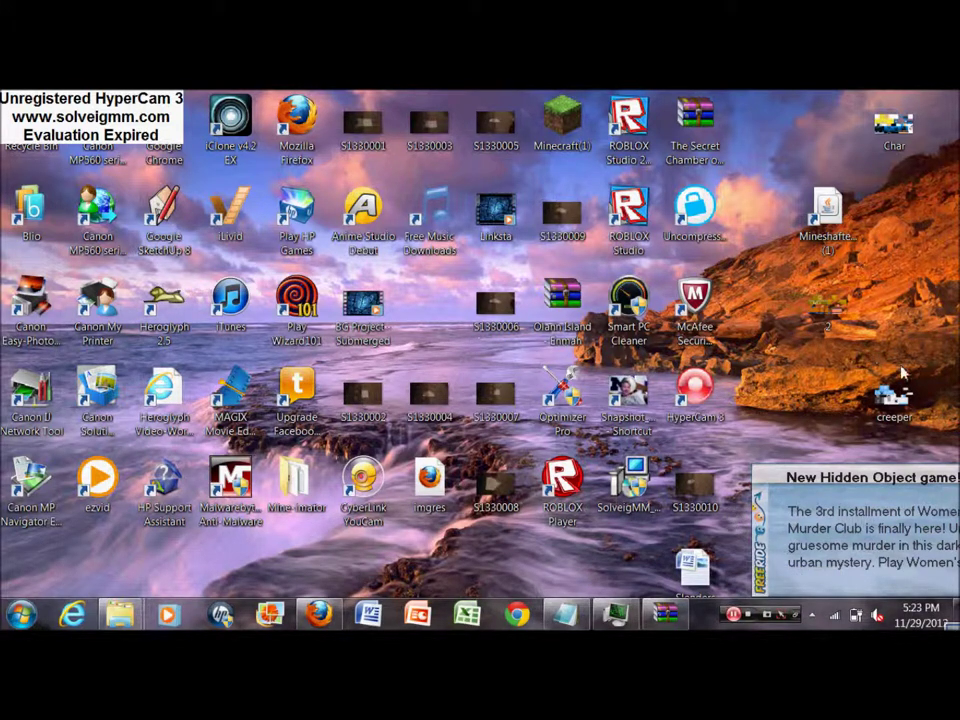
Relaunch Minecraft with the remembered login and load the House single-player world
click(830, 217)
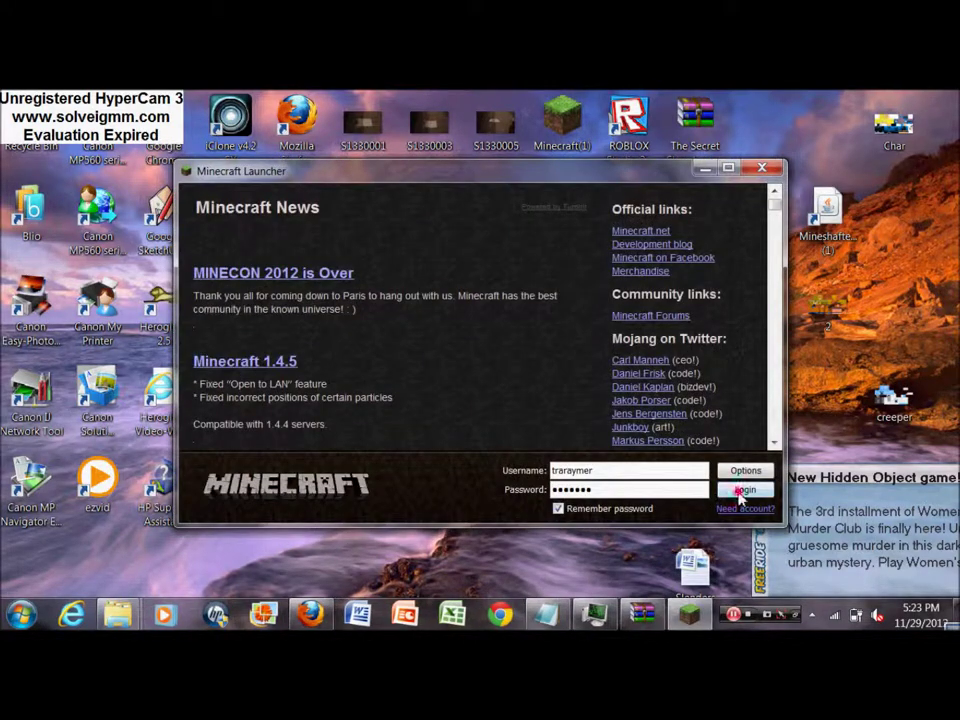
click(739, 492)
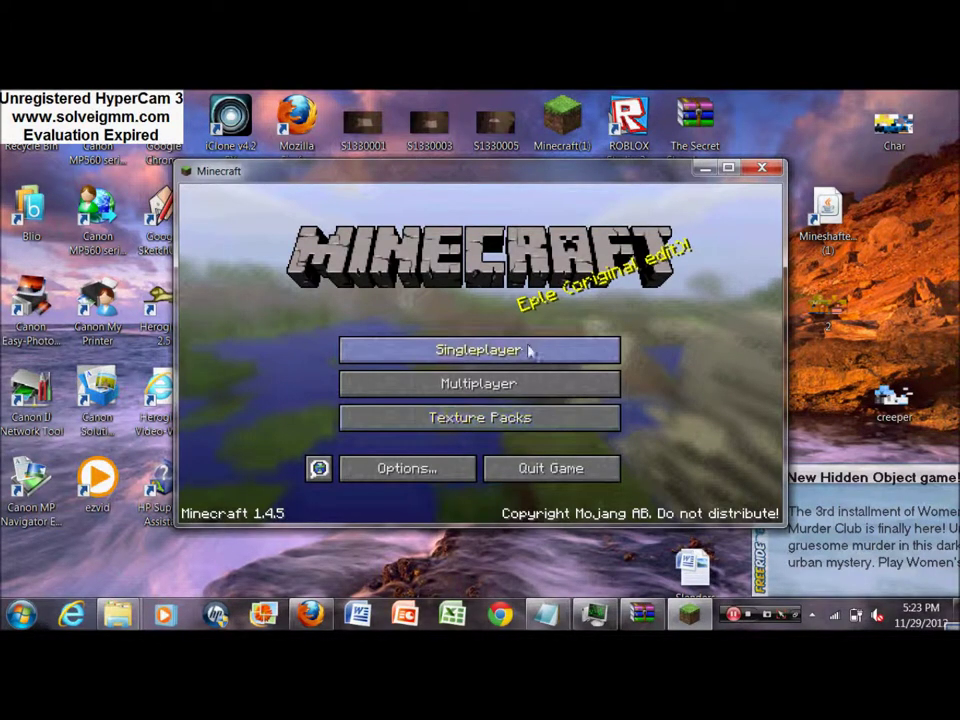
click(530, 347)
click(345, 258)
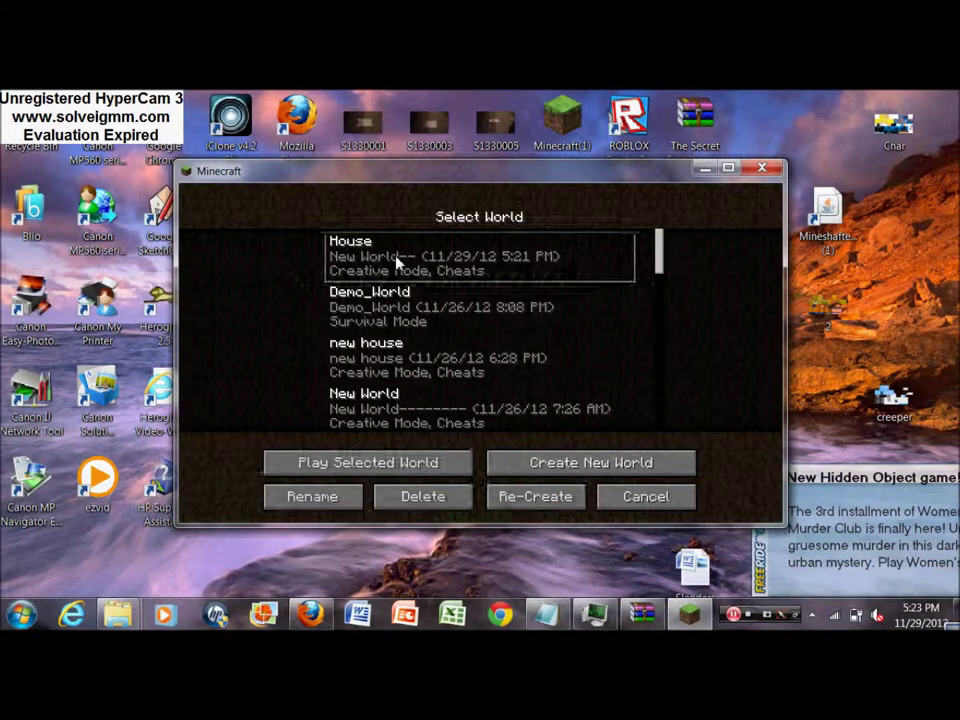
click(366, 472)
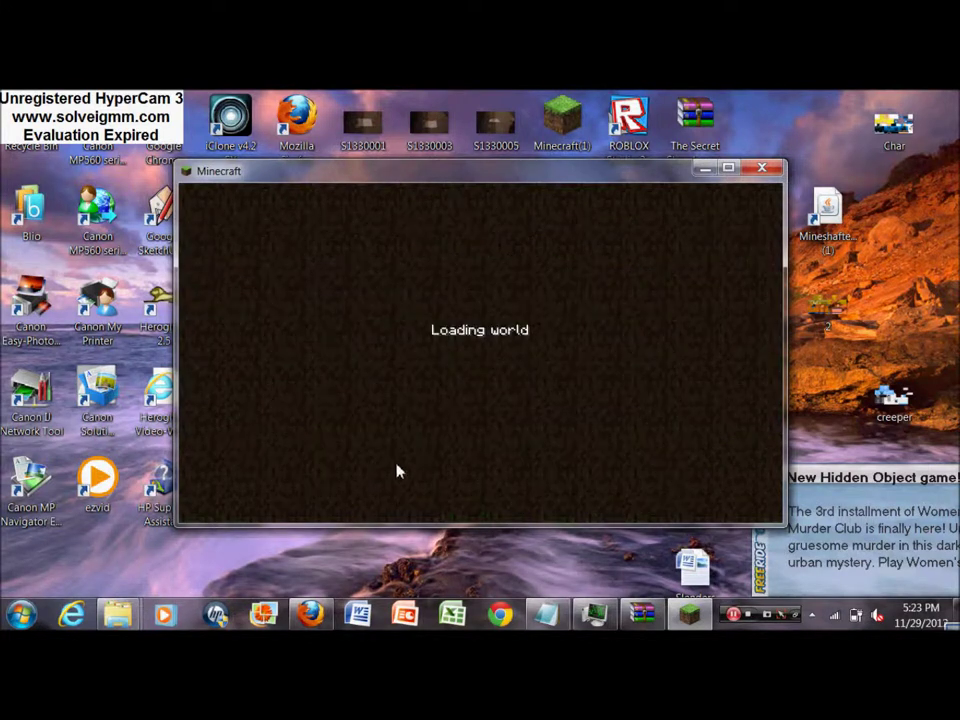
click(397, 466)
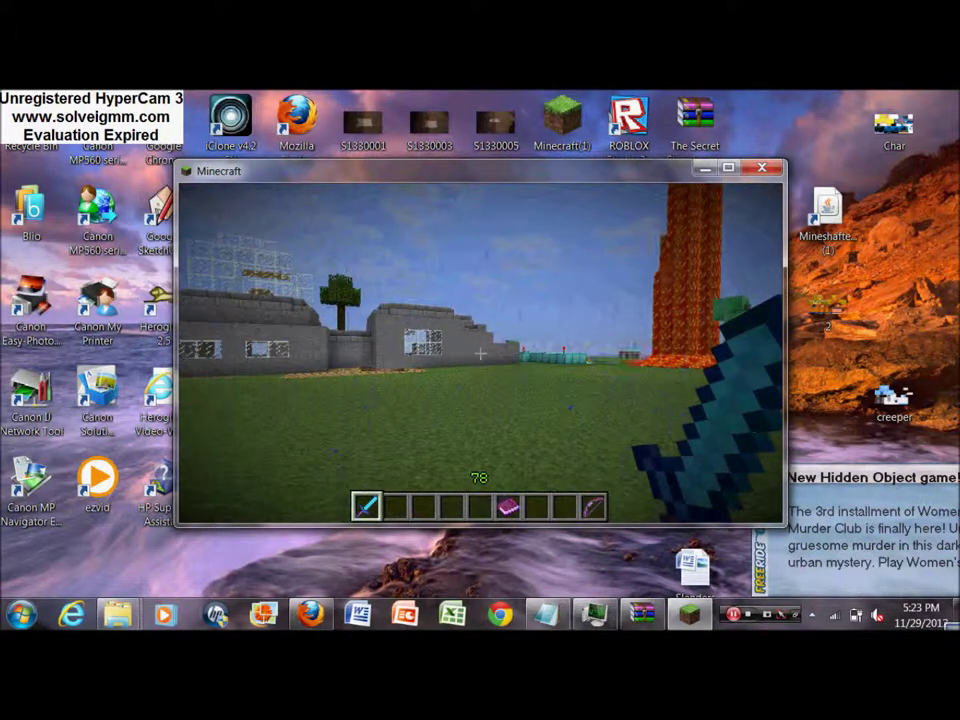
Check the character's new skin in the front-facing third-person view, and fly over the world in first person before pausing the game
key(F5)
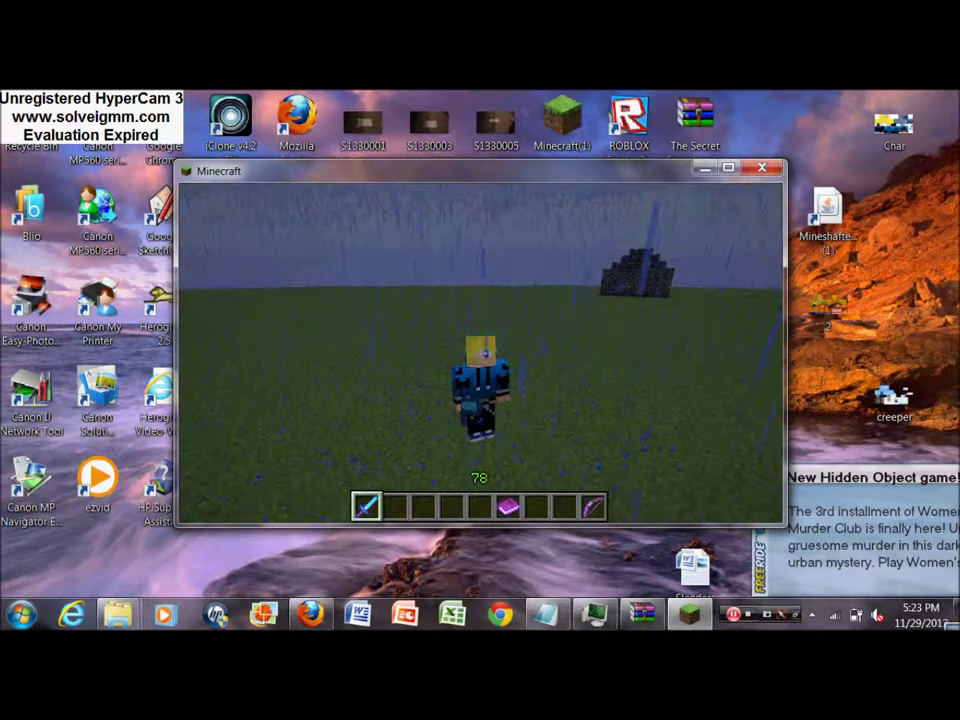
key(F5)
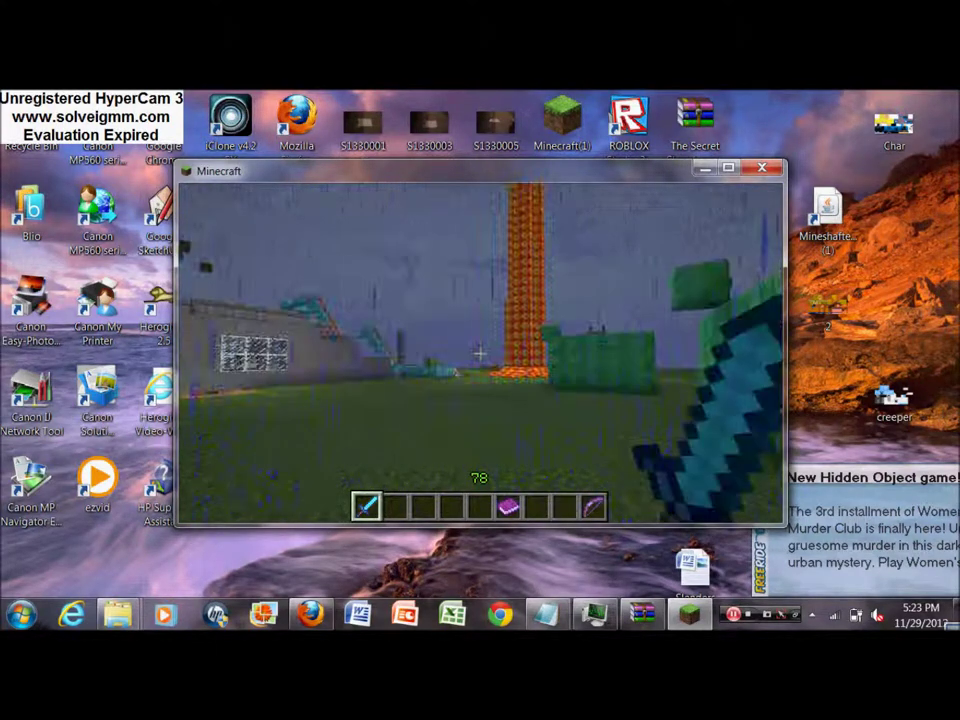
key(space)
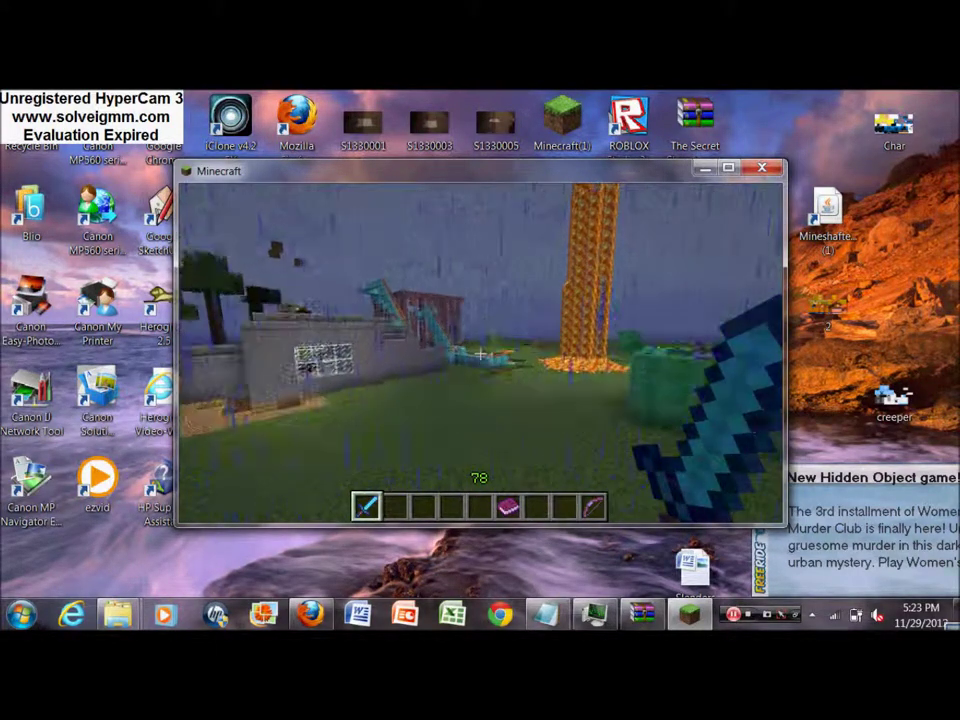
key(w)
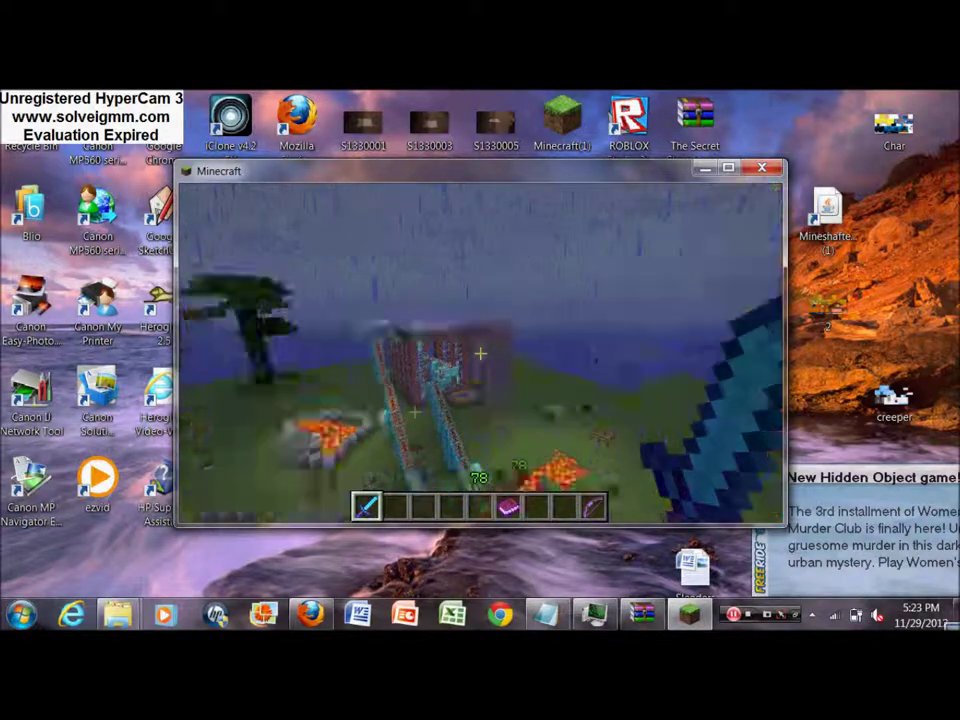
key(w)
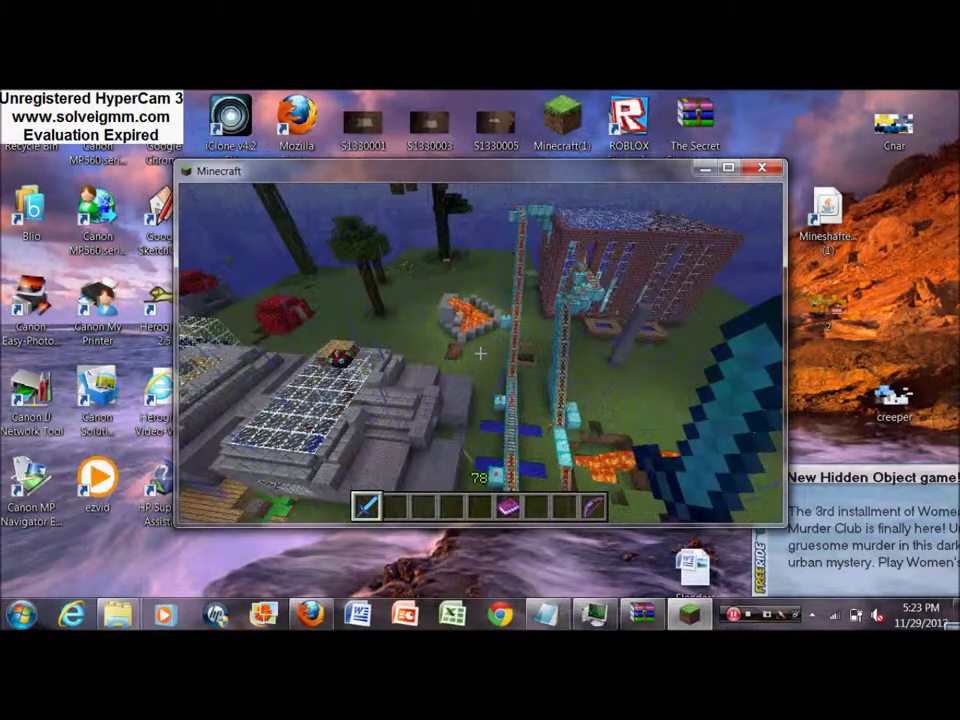
key(Escape)
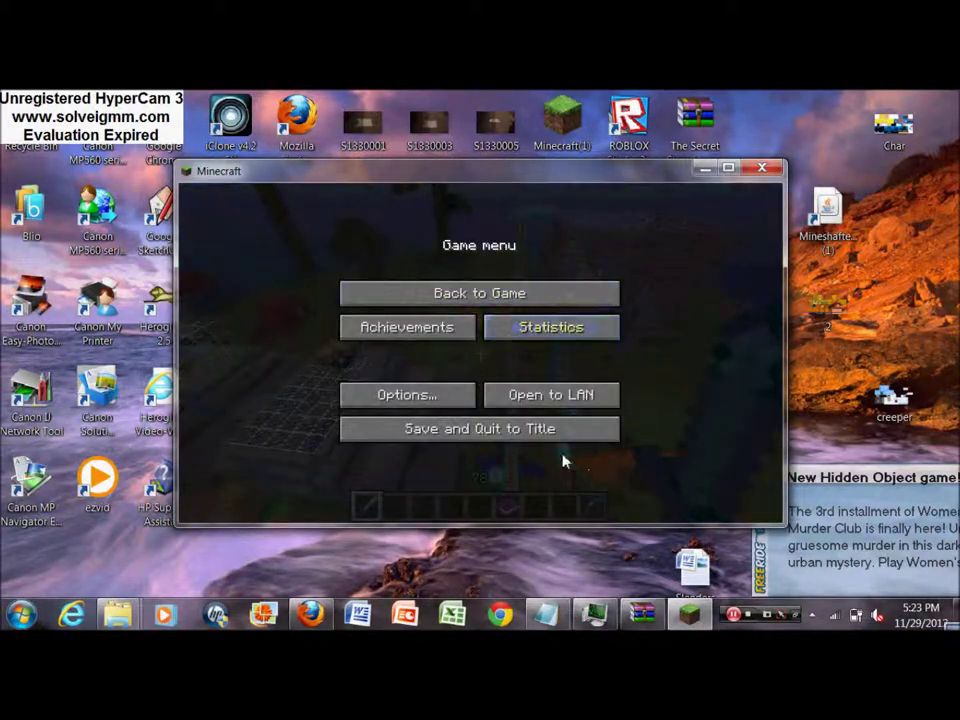